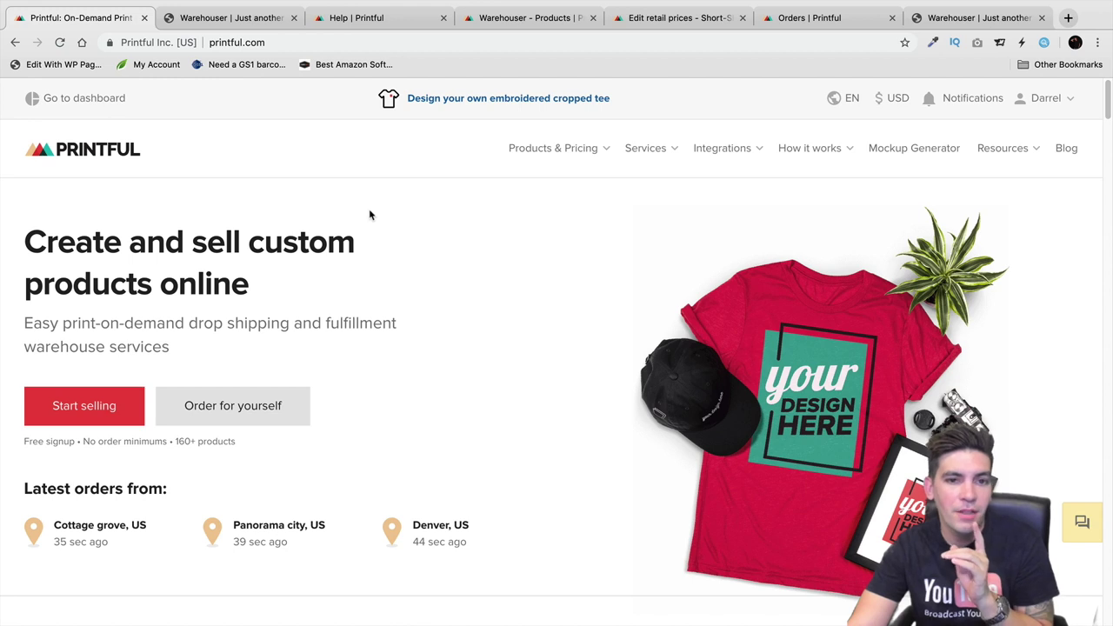
Step: Check the T-shirt variants' $25 retail prices and $12.58 profit on Edit retail prices
click(222, 22)
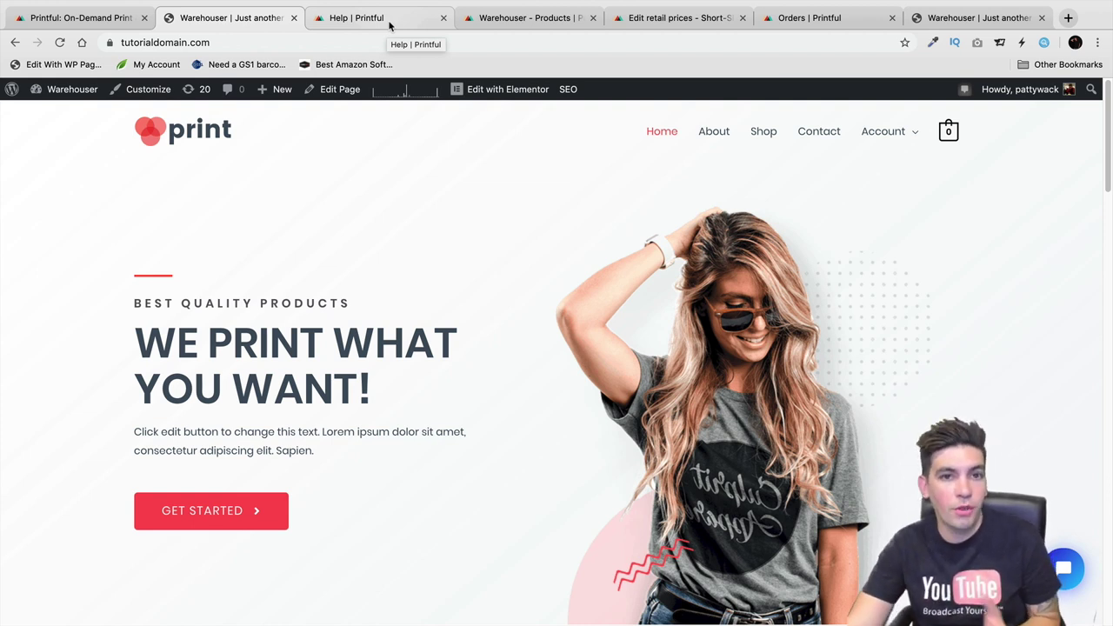
click(87, 21)
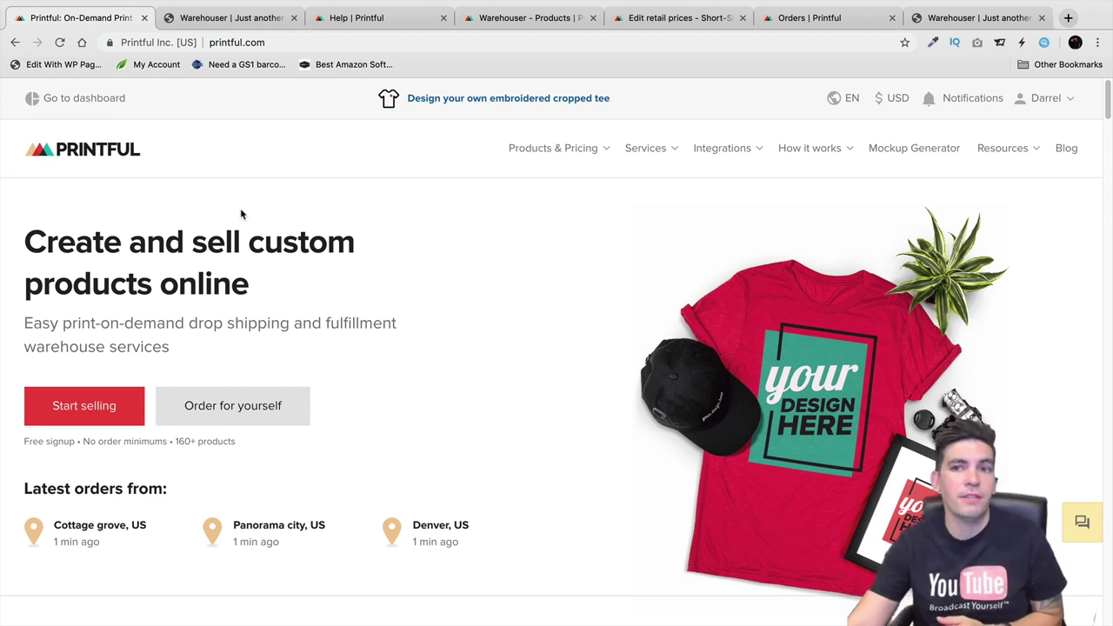
click(676, 18)
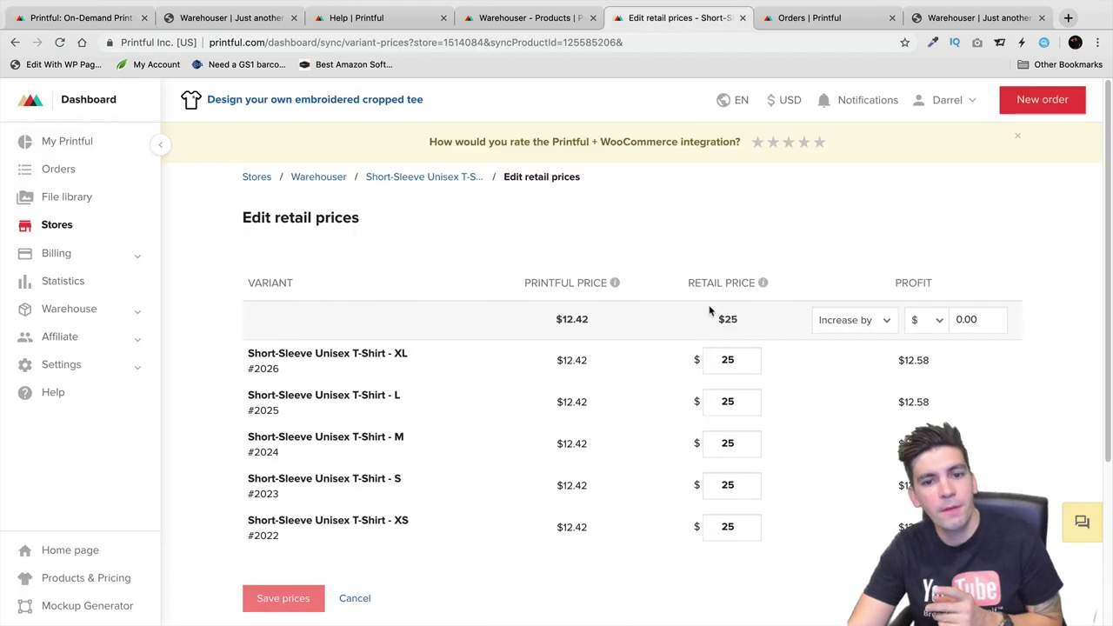
scroll(670, 277, down, 1)
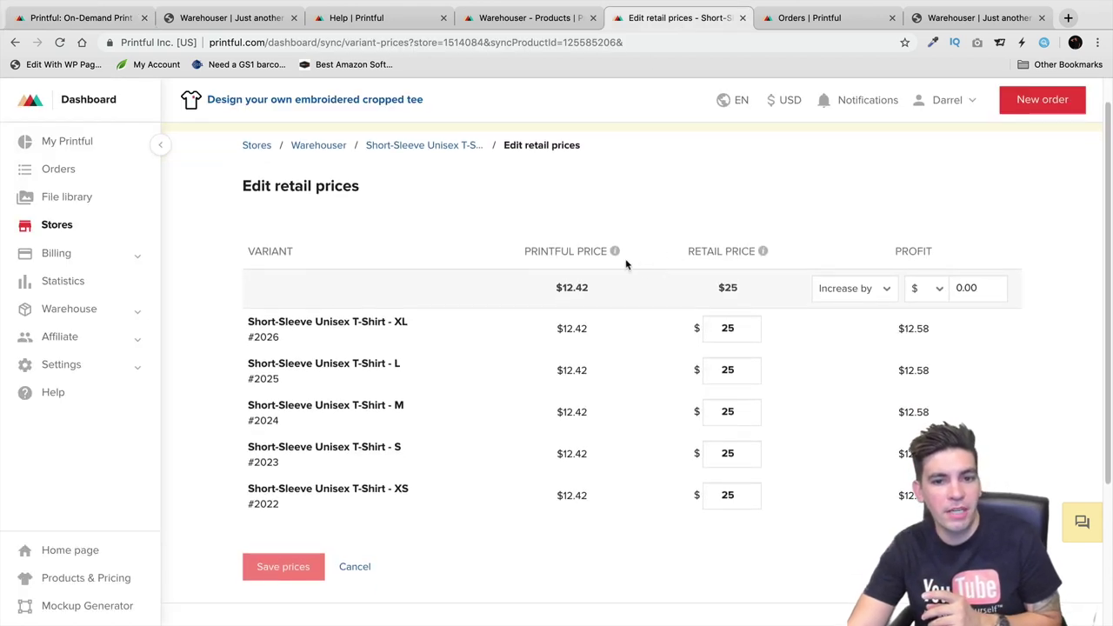
mouse_move(620, 254)
mouse_move(764, 252)
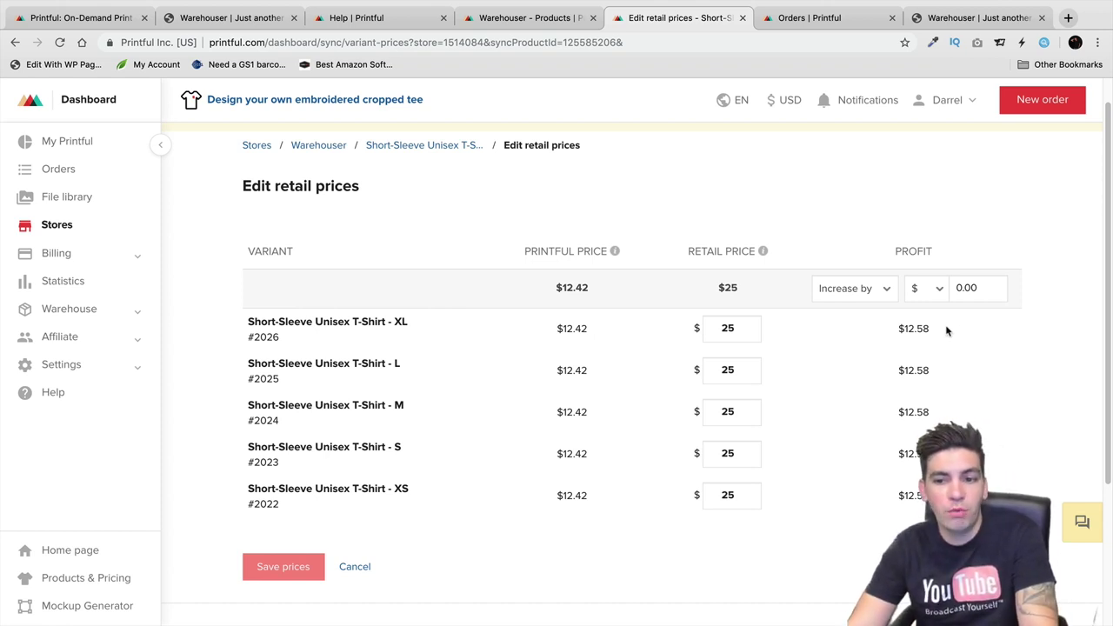
drag(947, 329, 899, 328)
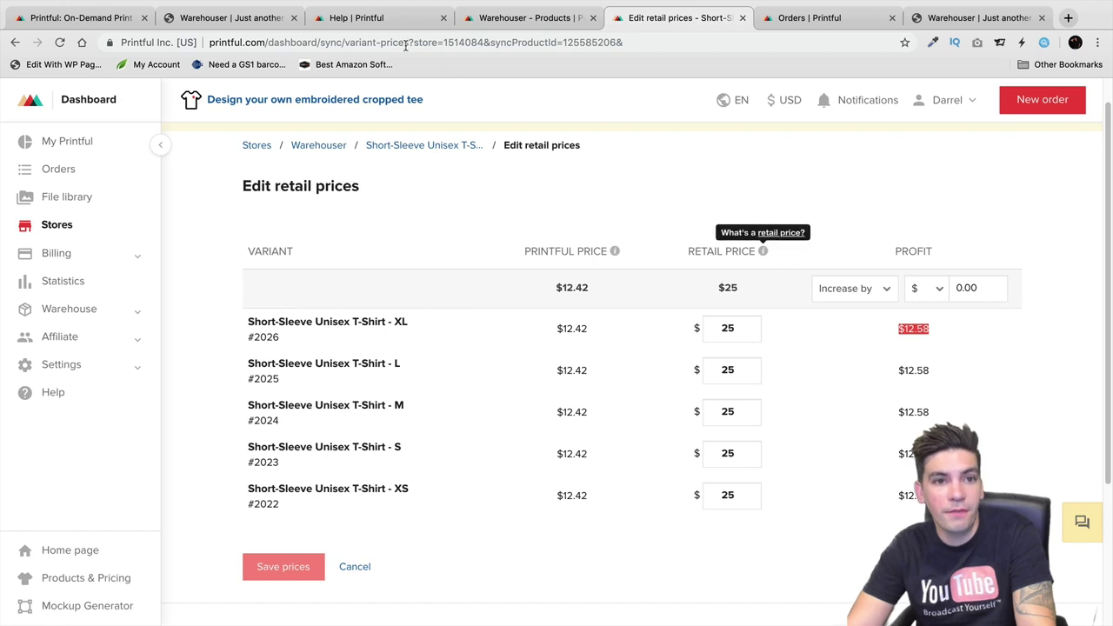
Step: Pass through the Help page and dashboard, then return to the Warehouser Add products catalog
click(340, 19)
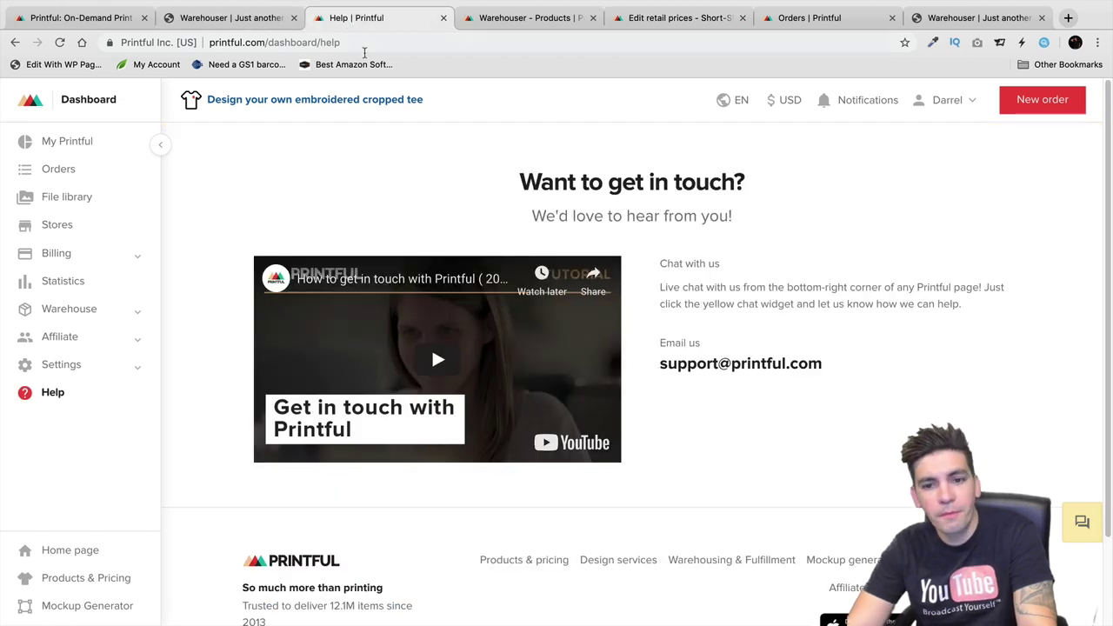
click(66, 146)
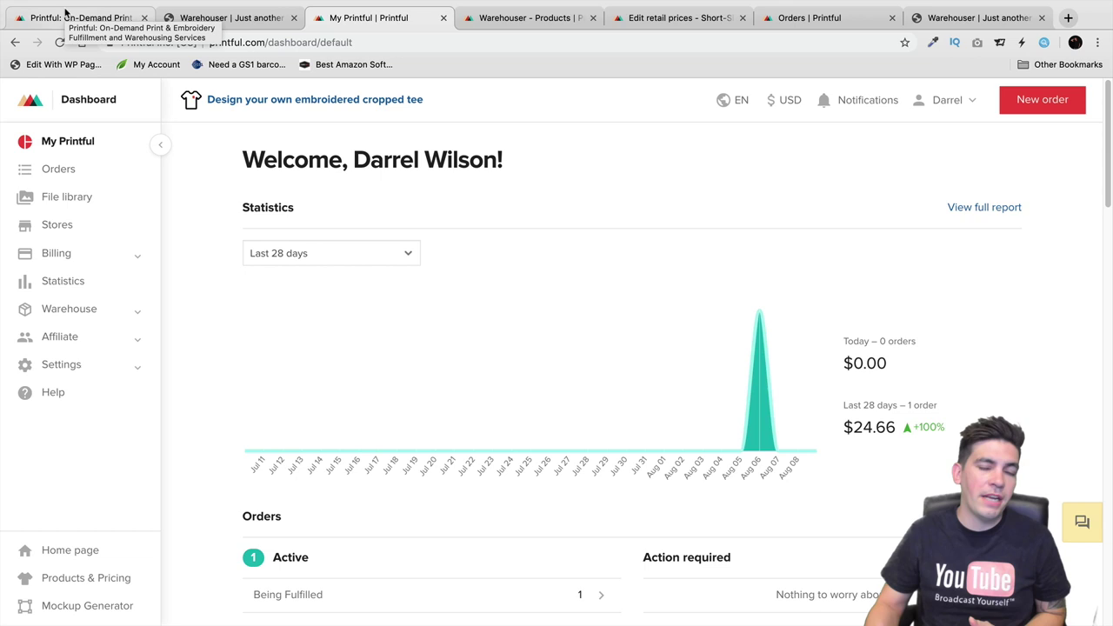
click(503, 20)
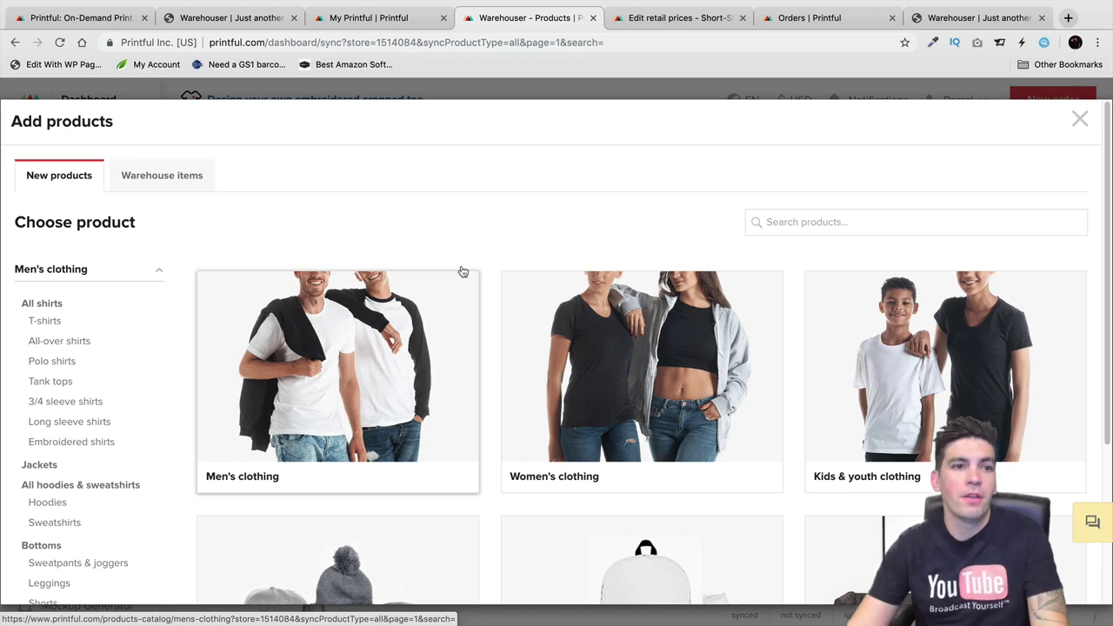
click(225, 19)
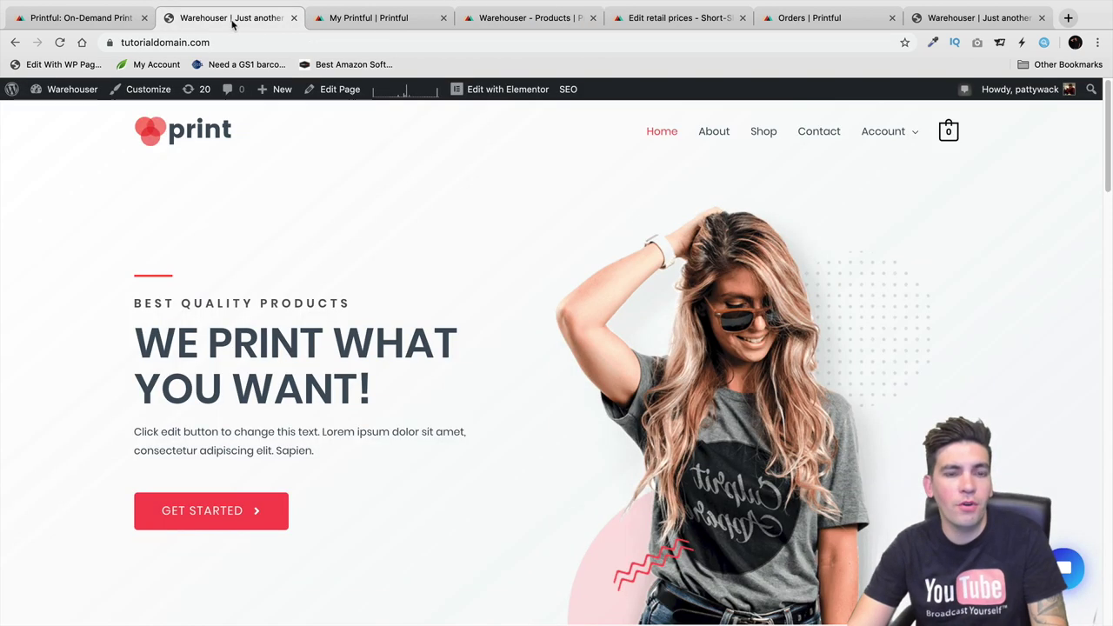
click(765, 136)
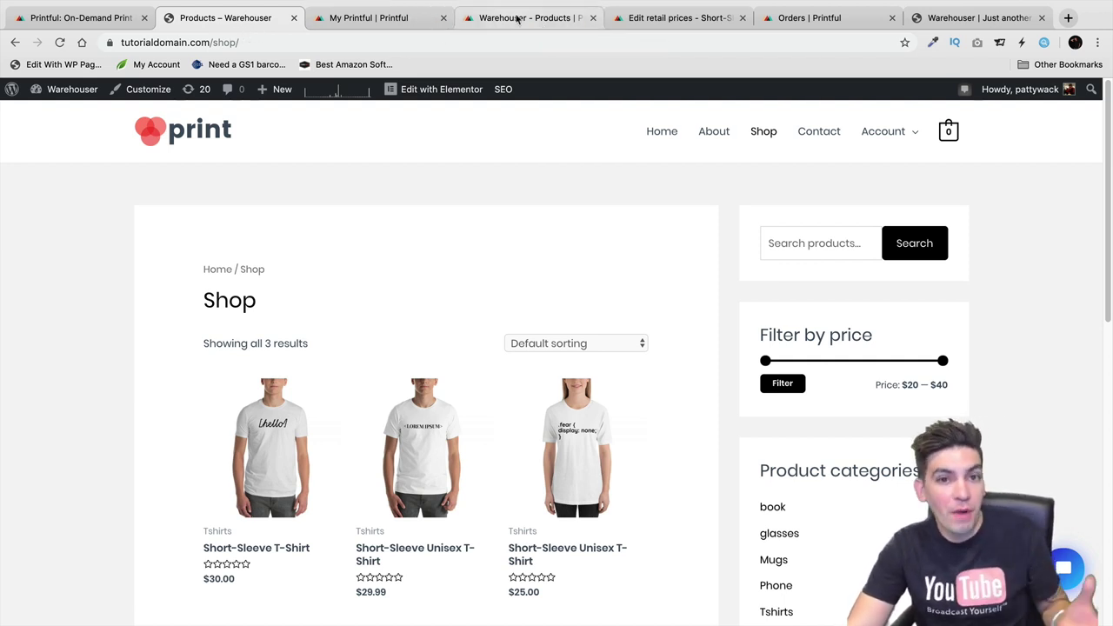
click(523, 19)
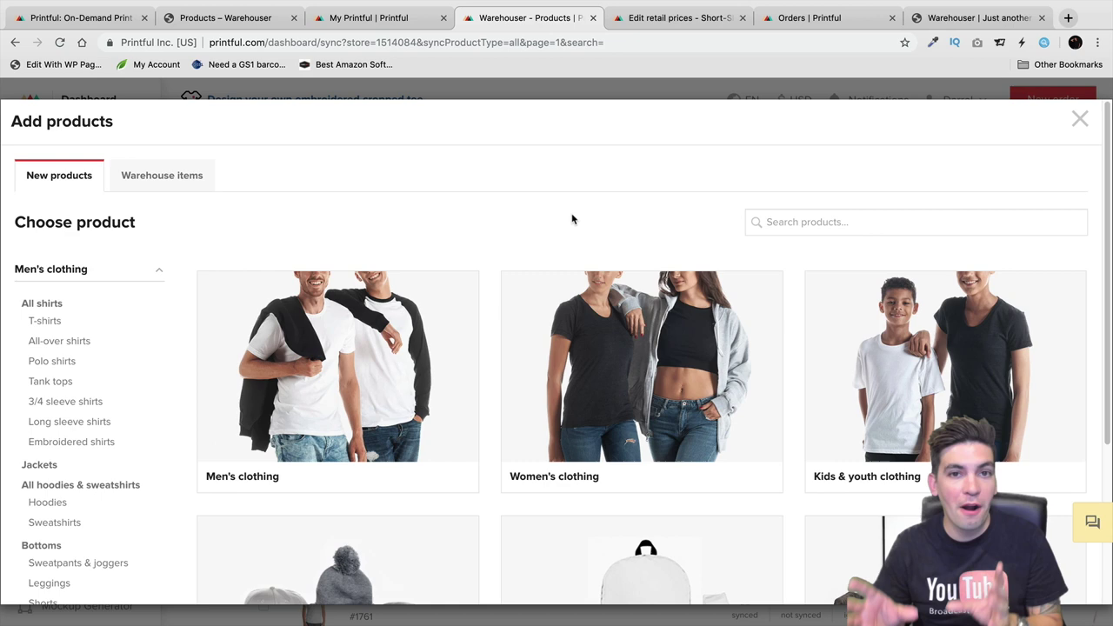
Step: Browse the Hats category and narrow it to Trucker hats
scroll(621, 244, down, 3)
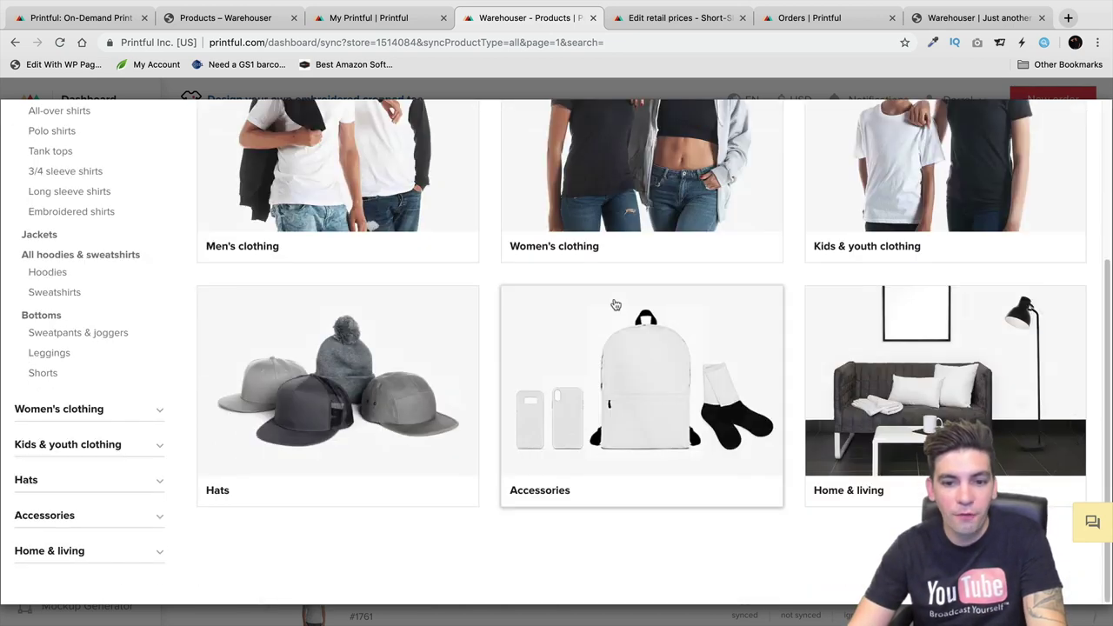
click(351, 386)
scroll(426, 385, down, 3)
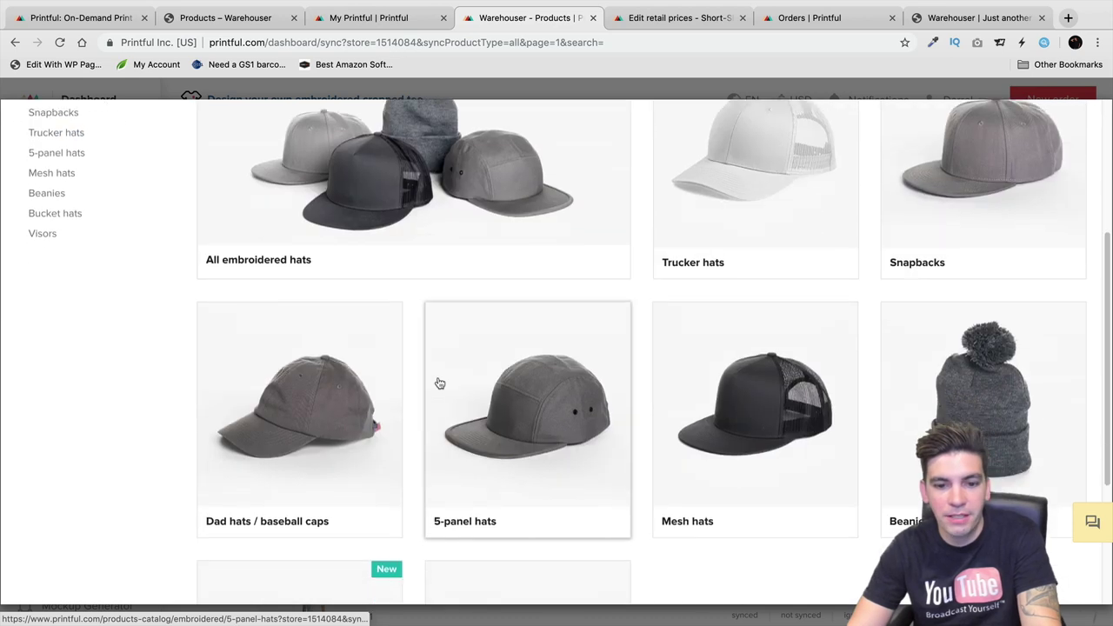
scroll(440, 383, down, 3)
scroll(427, 412, up, 5)
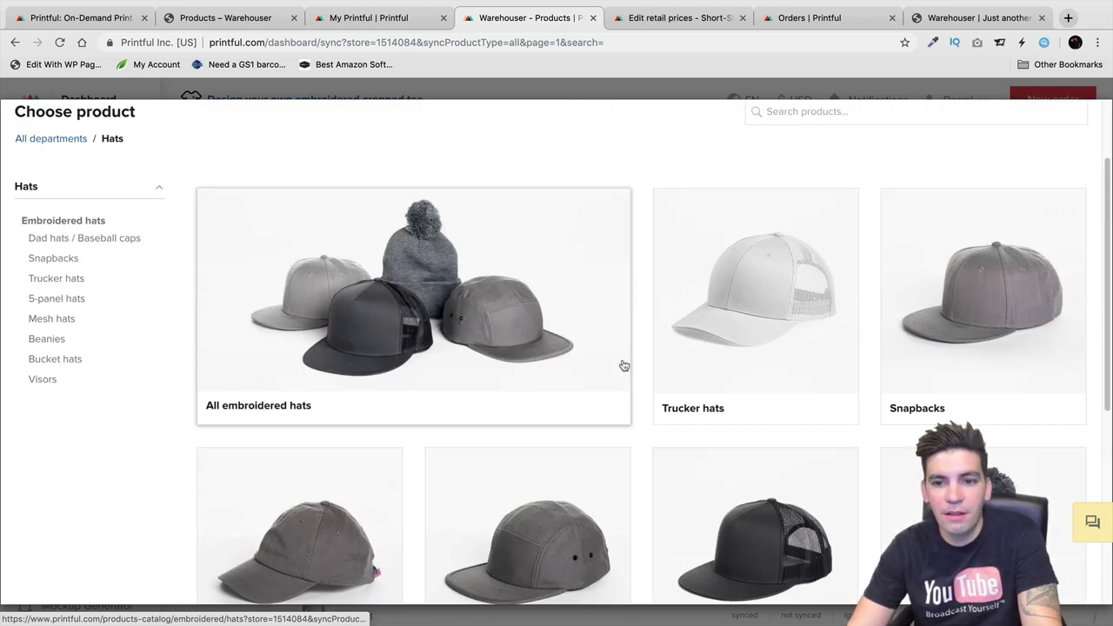
scroll(757, 365, down, 1)
click(759, 292)
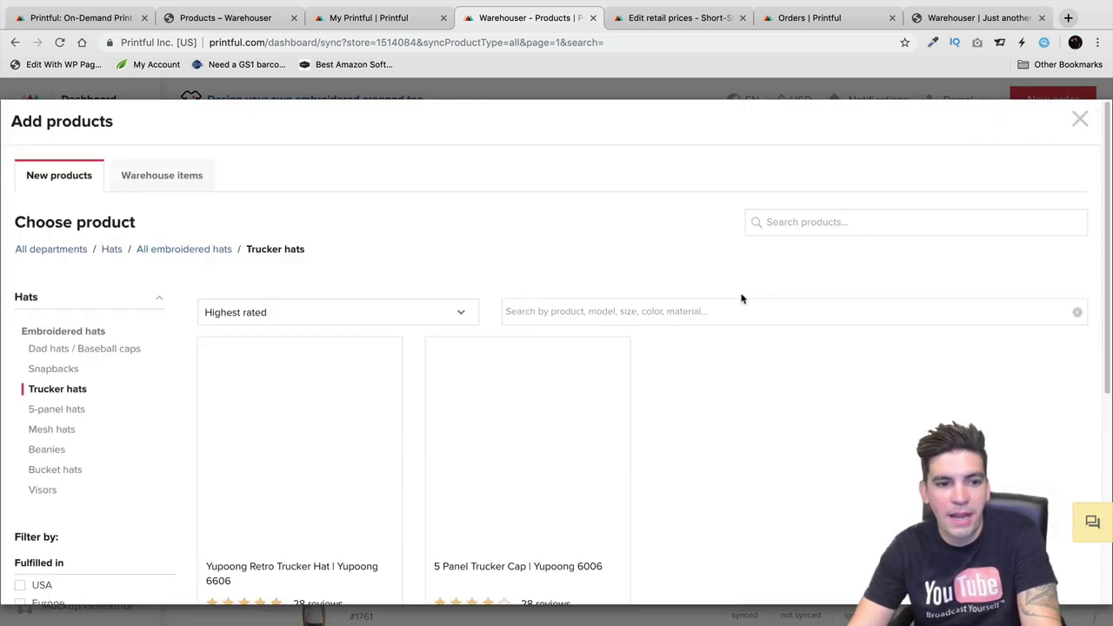
scroll(661, 313, down, 4)
scroll(574, 327, up, 1)
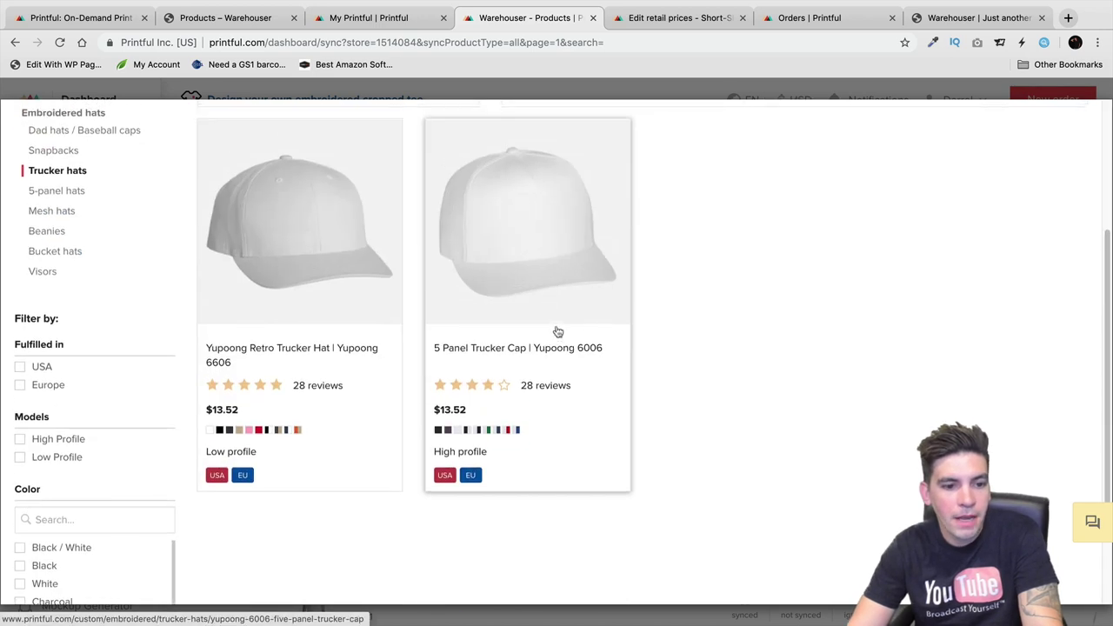
scroll(557, 331, up, 1)
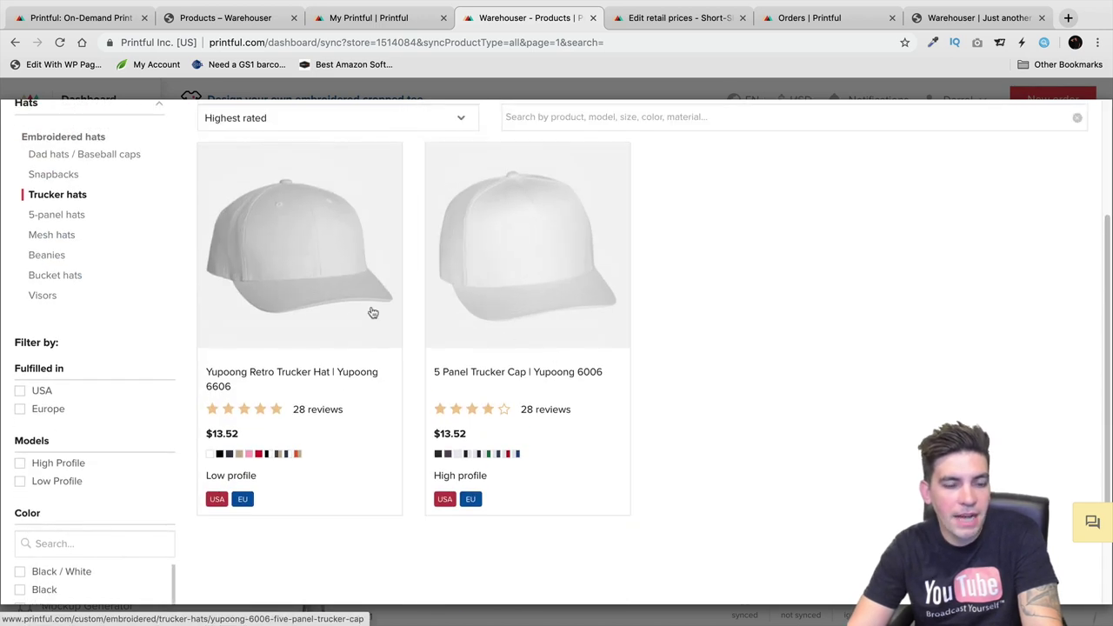
Step: Open the Yupoong Retro Trucker Hat 6606 in White in Configure design
click(308, 275)
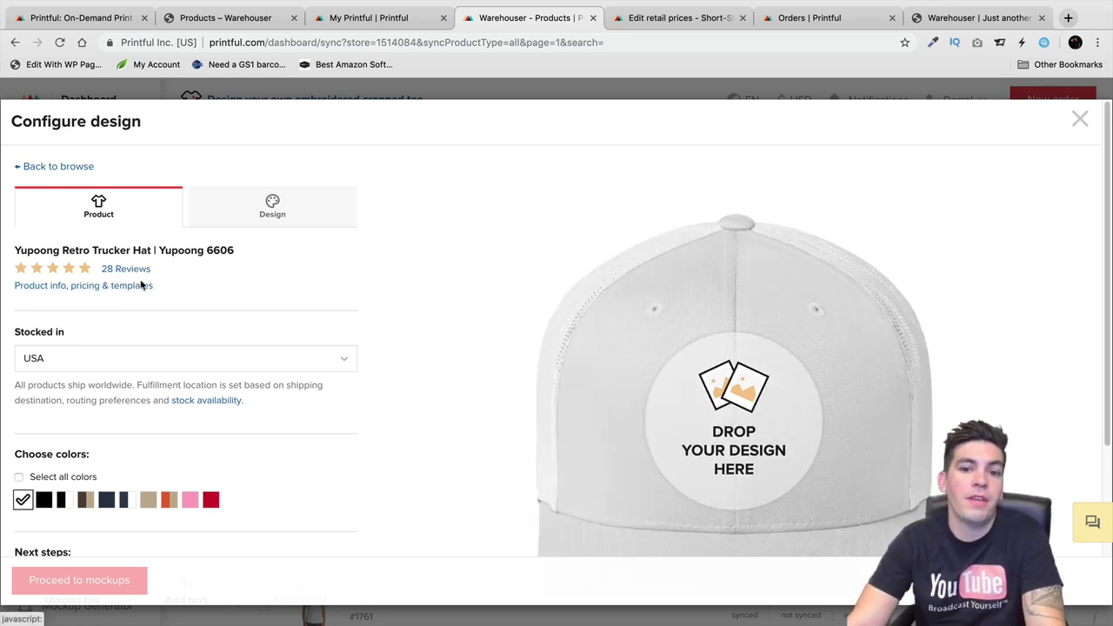
scroll(528, 360, down, 3)
scroll(505, 348, up, 3)
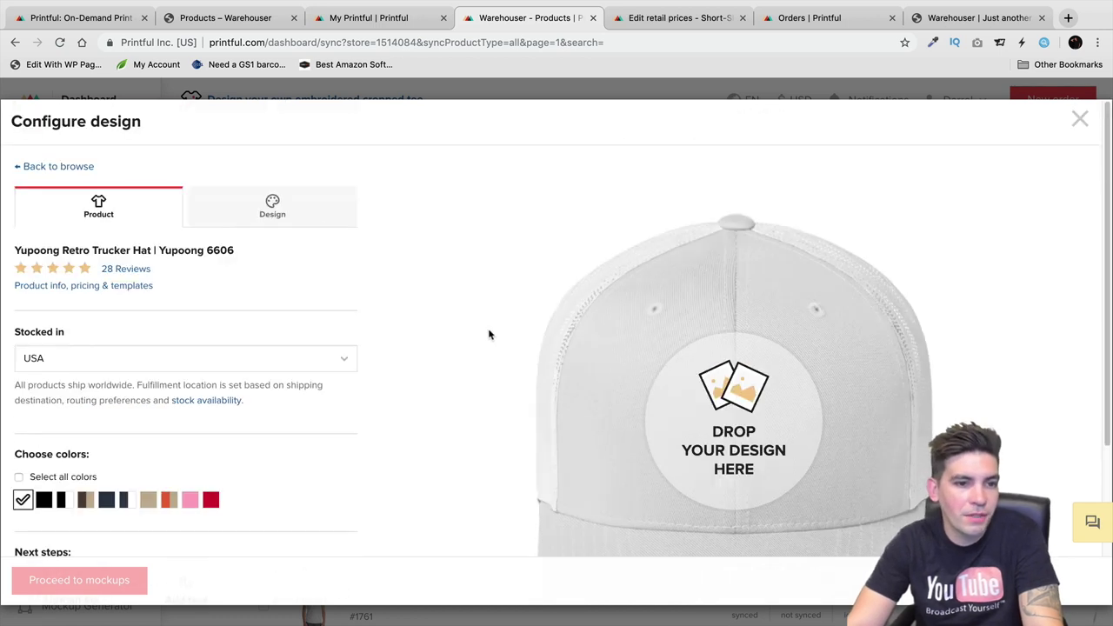
Step: Add a text design reading '<Lorem_Ipsum>' to the hat in Montserrat Bold
click(283, 209)
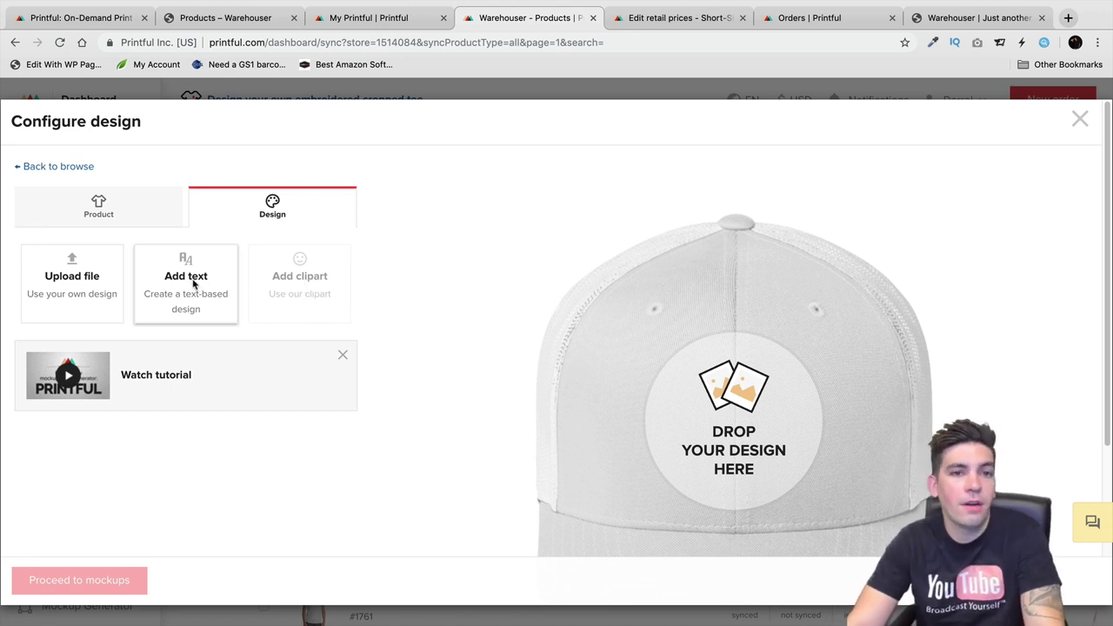
click(195, 285)
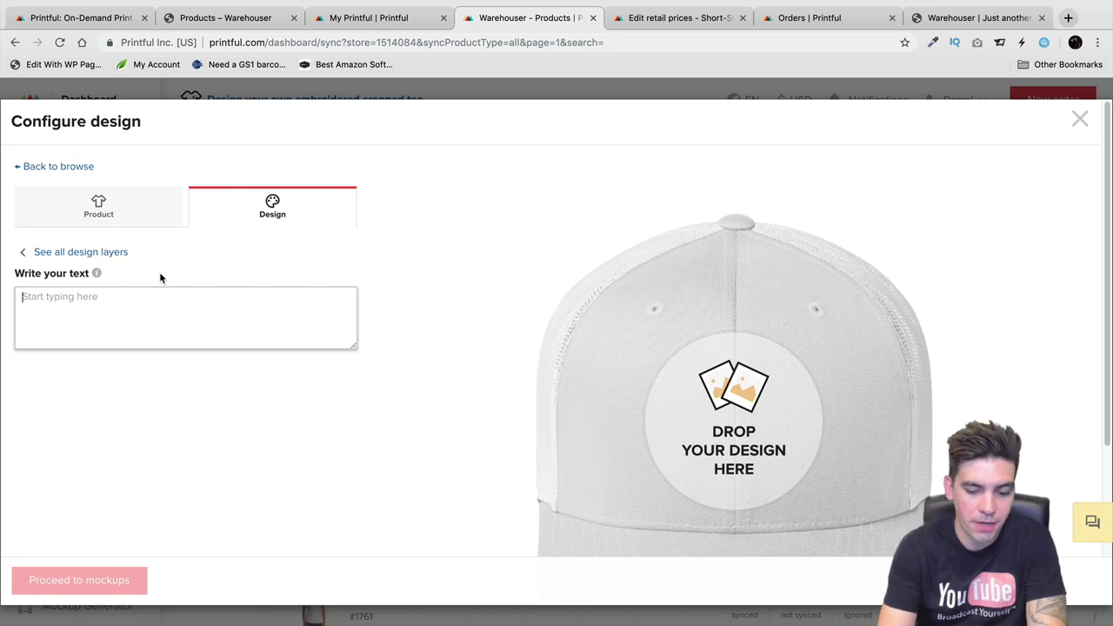
text(<>Lo)
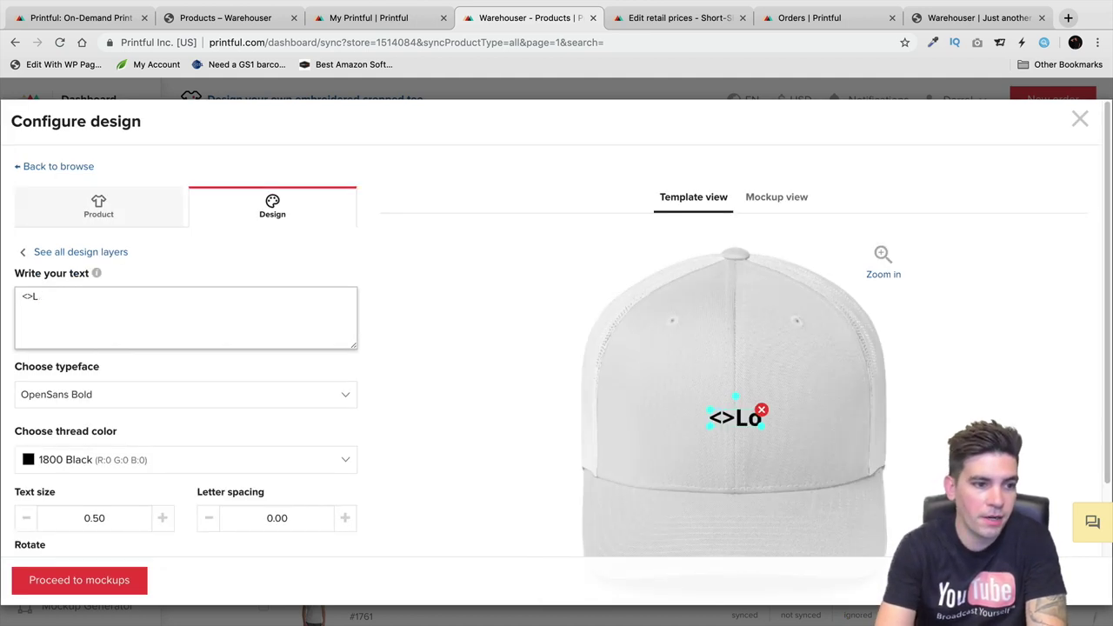
key(BackSpace)
key(BackSpace)
key(BackSpace)
text(Lorem)
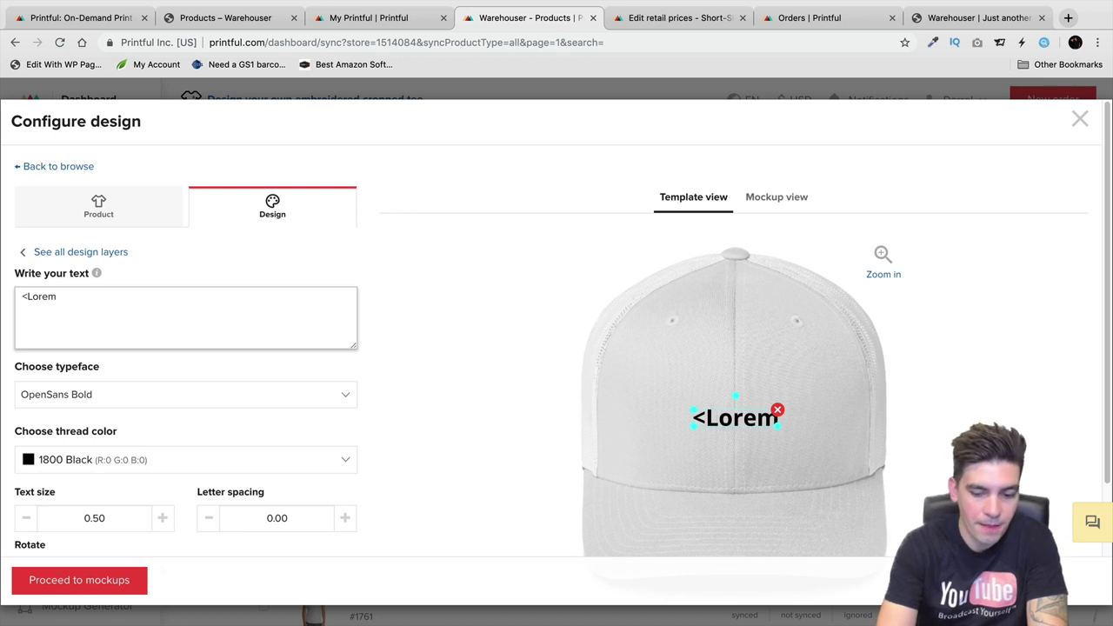
text(_)
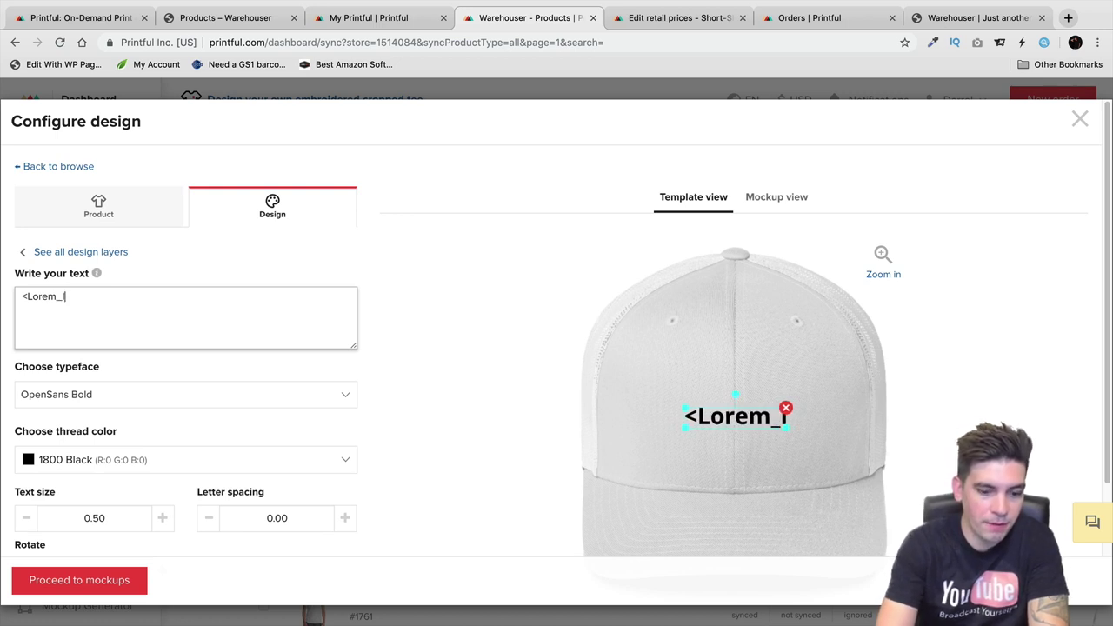
text(Ipsum>)
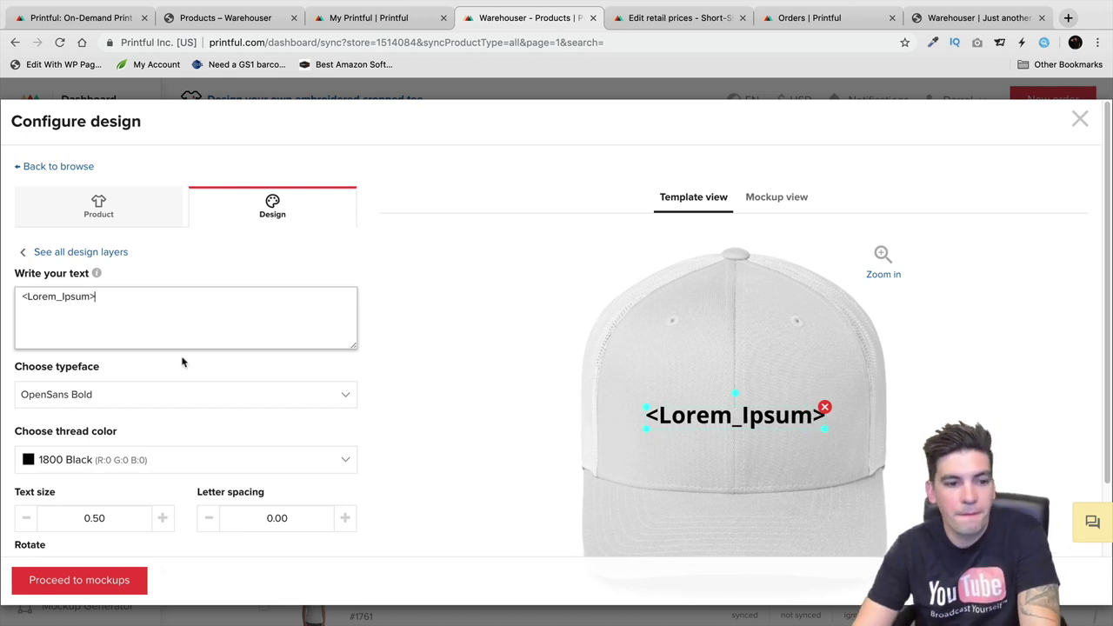
scroll(182, 360, down, 3)
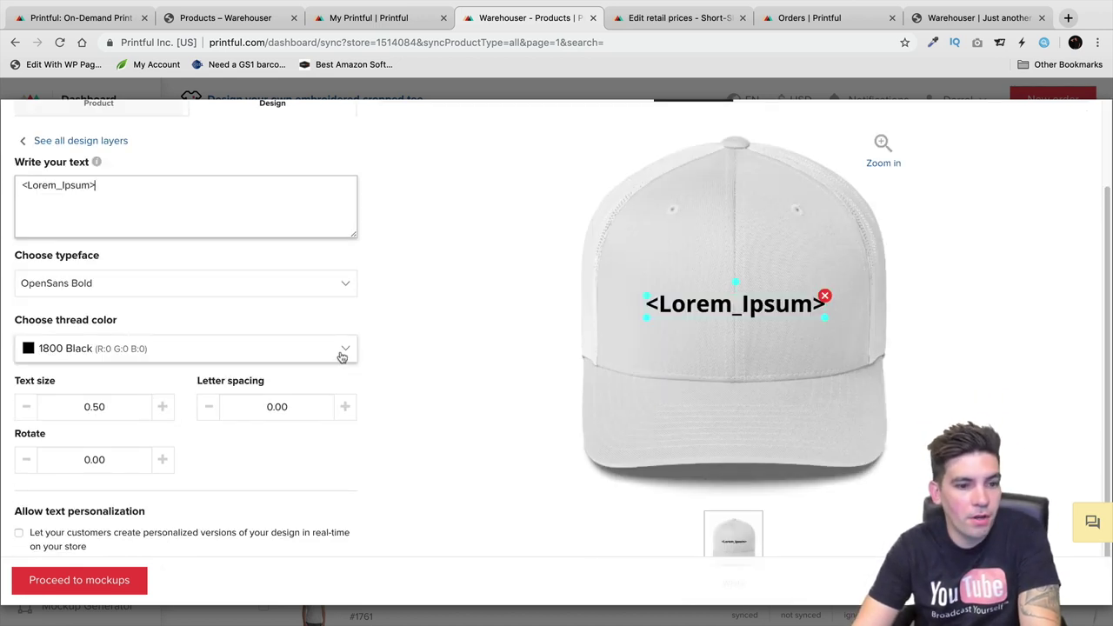
click(341, 280)
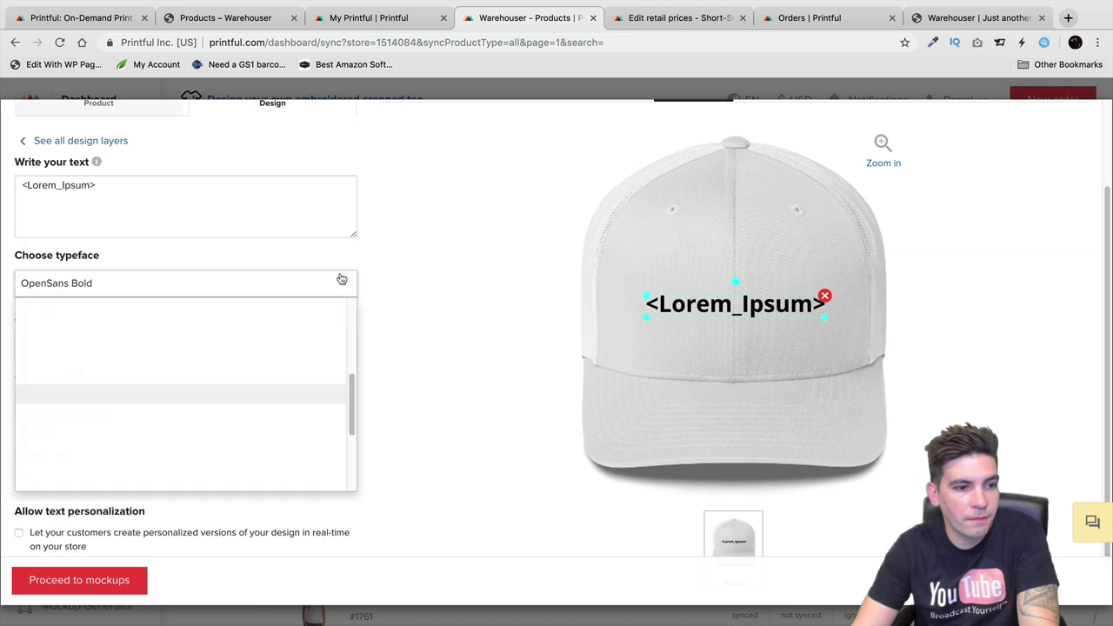
click(274, 355)
Step: Resize the embroidered text to 0.47 so it fits inside the embroidery area
click(163, 407)
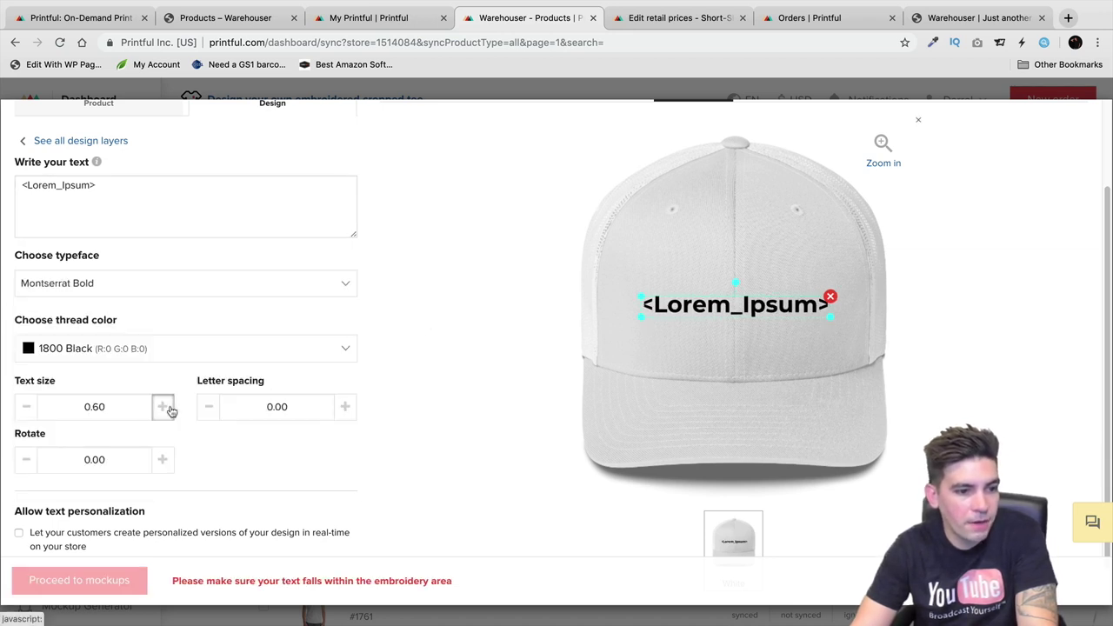
click(163, 406)
click(162, 407)
click(163, 407)
click(163, 407)
click(26, 407)
click(27, 407)
click(27, 407)
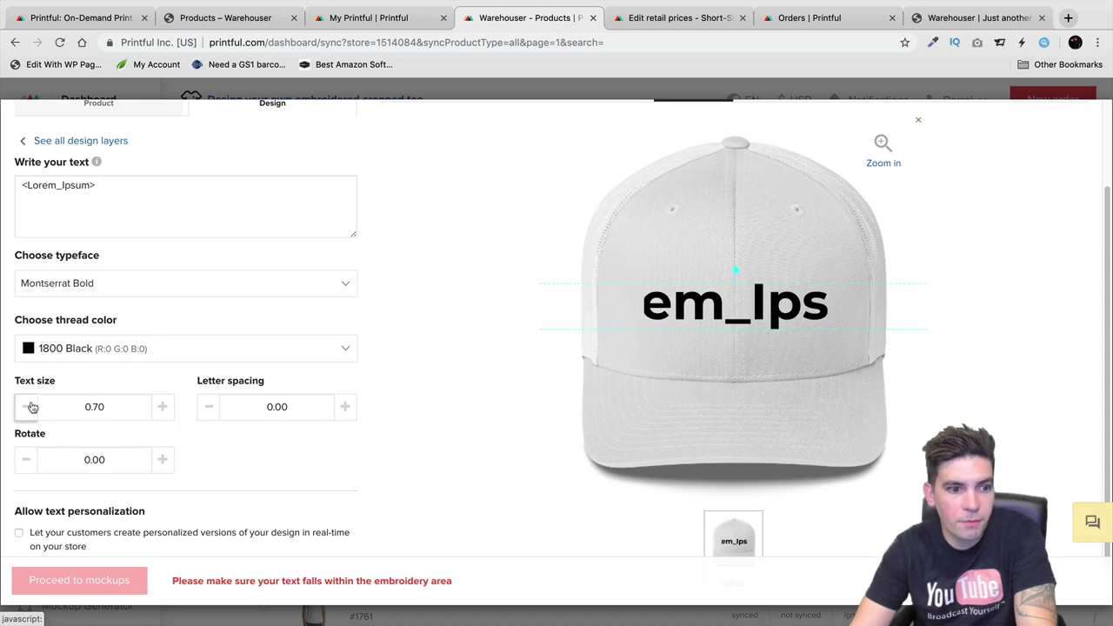
click(27, 407)
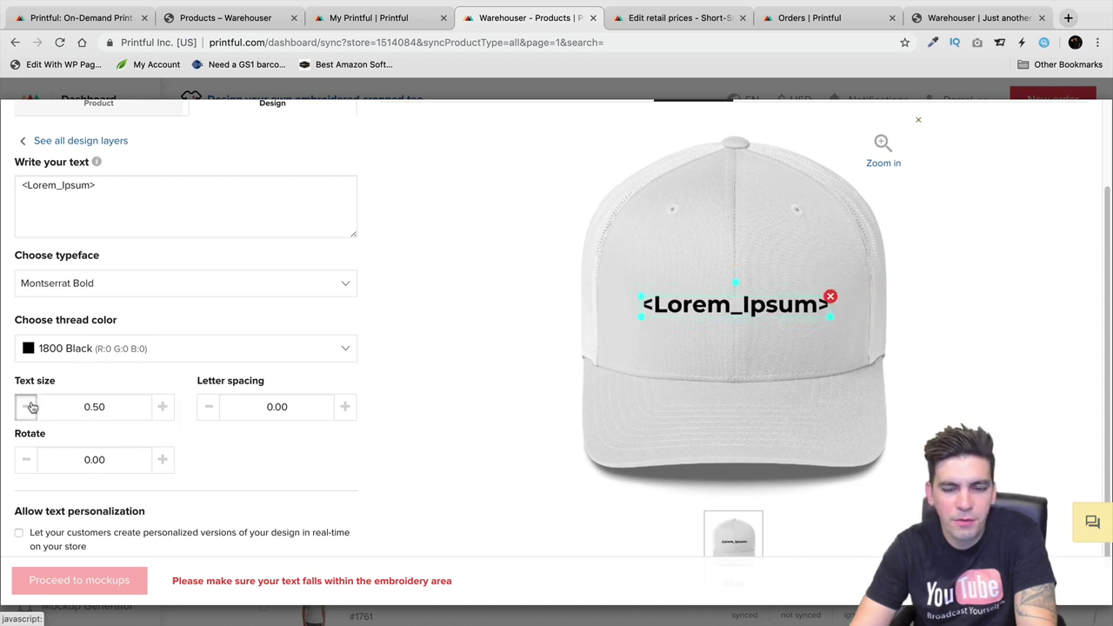
click(27, 407)
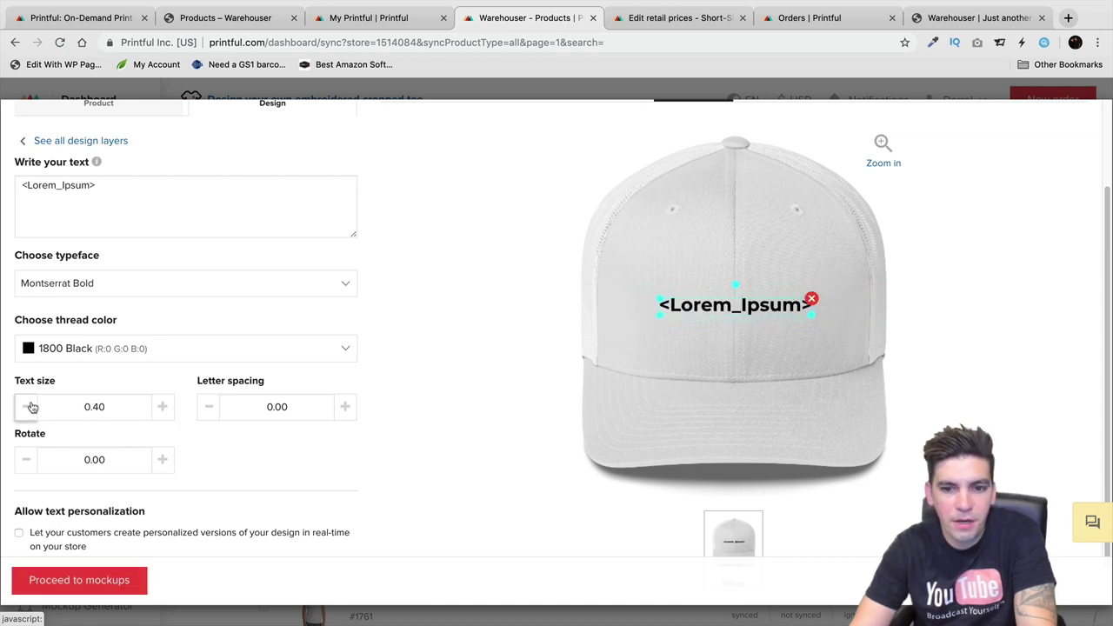
click(163, 408)
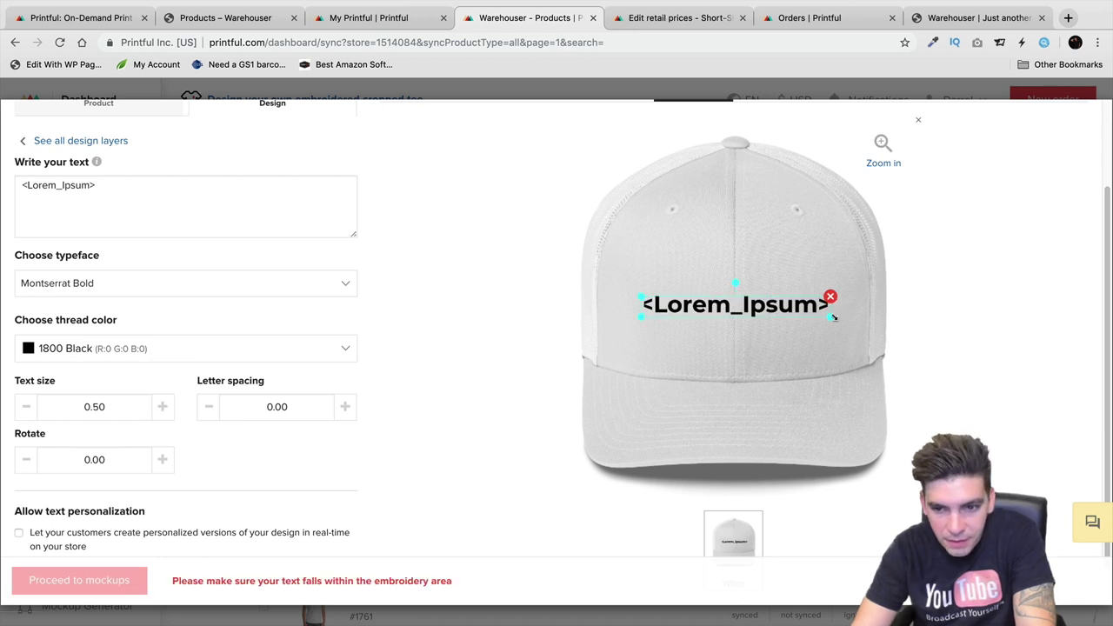
drag(832, 316, 824, 316)
scroll(154, 499, down, 1)
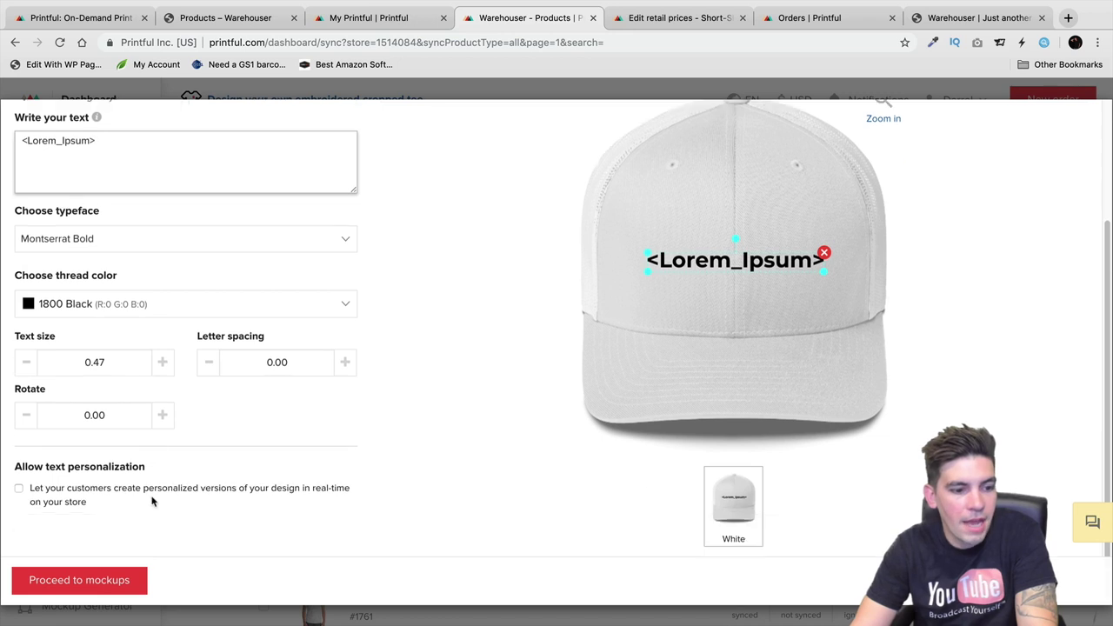
Step: Preview Men's mockups, then keep Default mockups and continue to the description step
click(79, 580)
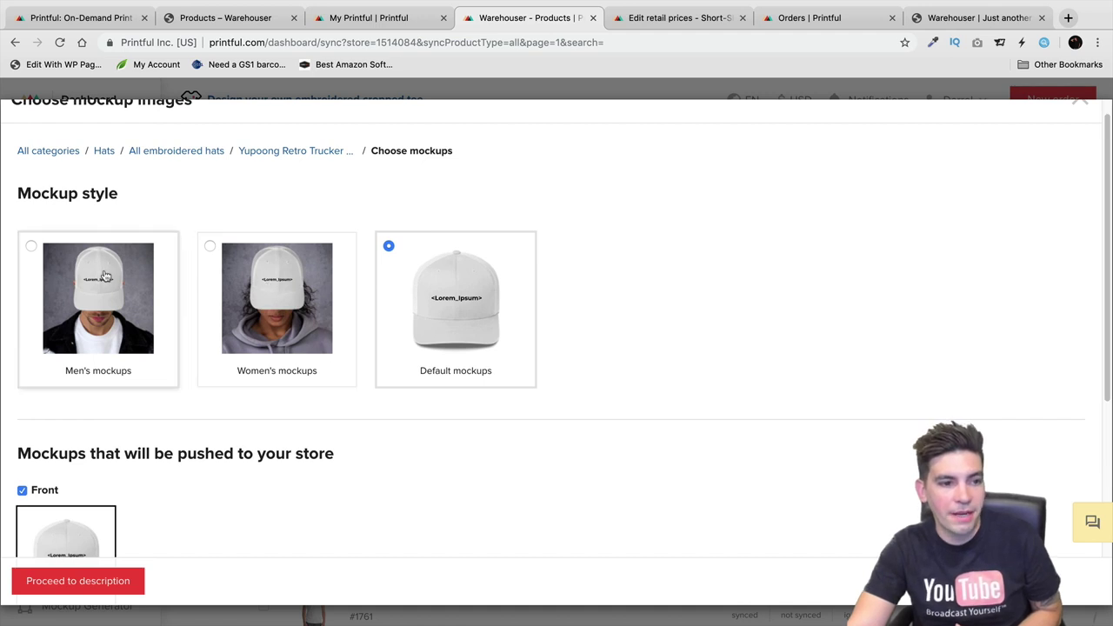
click(104, 275)
click(428, 276)
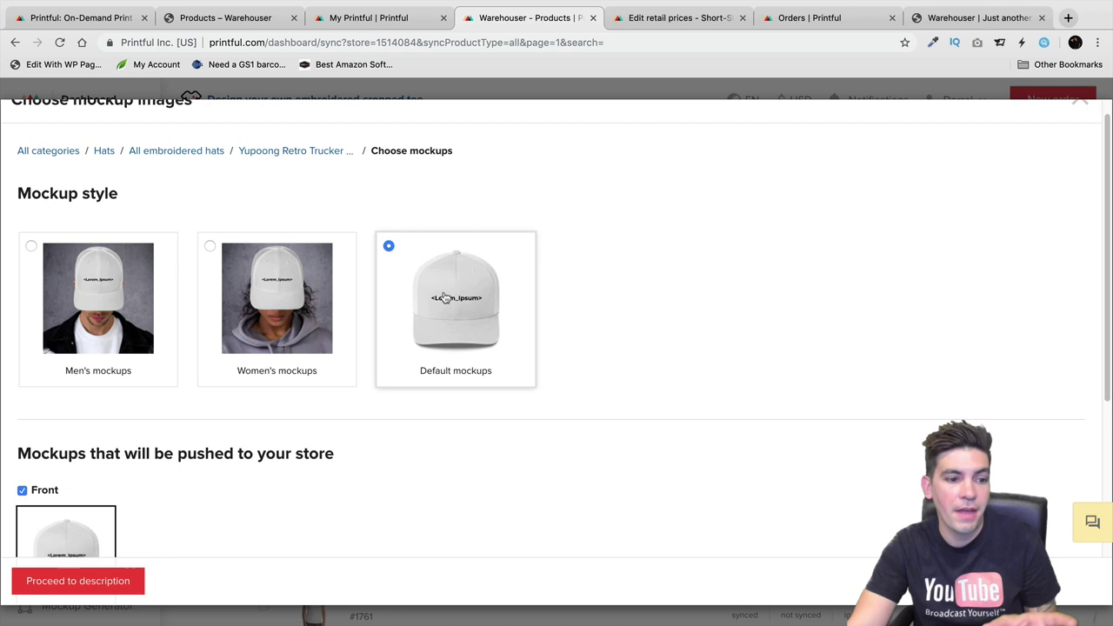
scroll(400, 309, down, 3)
scroll(304, 338, down, 2)
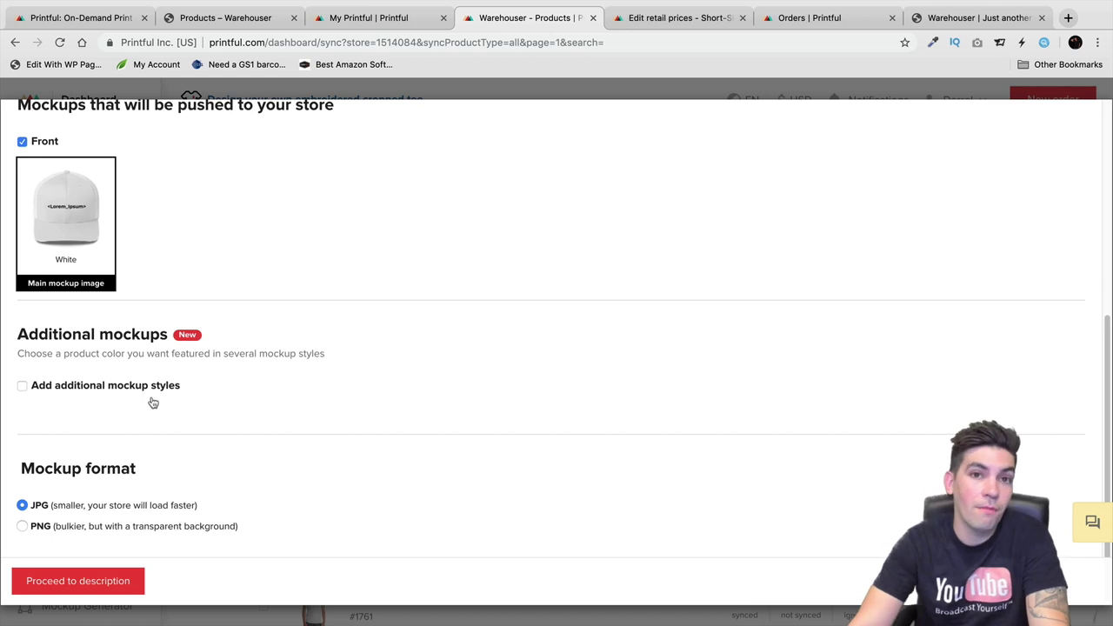
scroll(149, 400, up, 5)
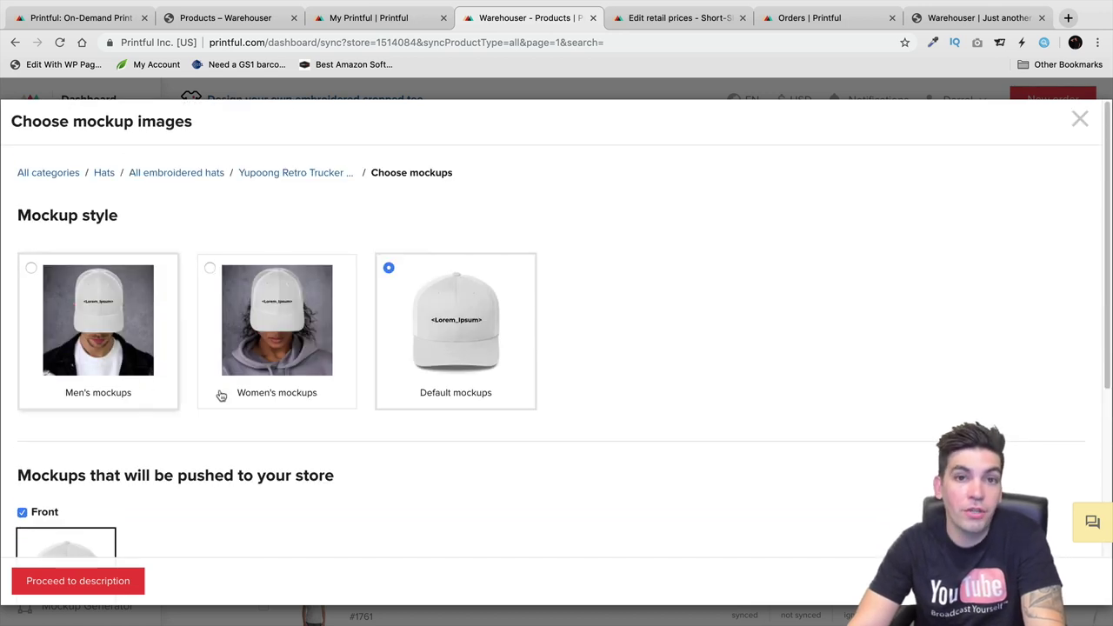
scroll(226, 391, down, 5)
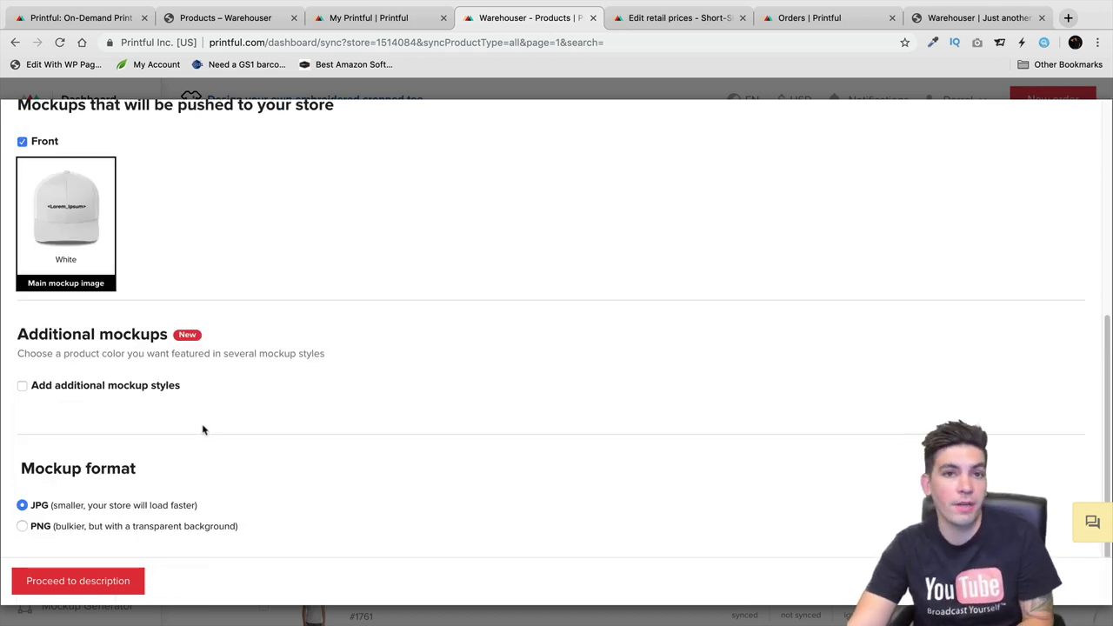
click(120, 584)
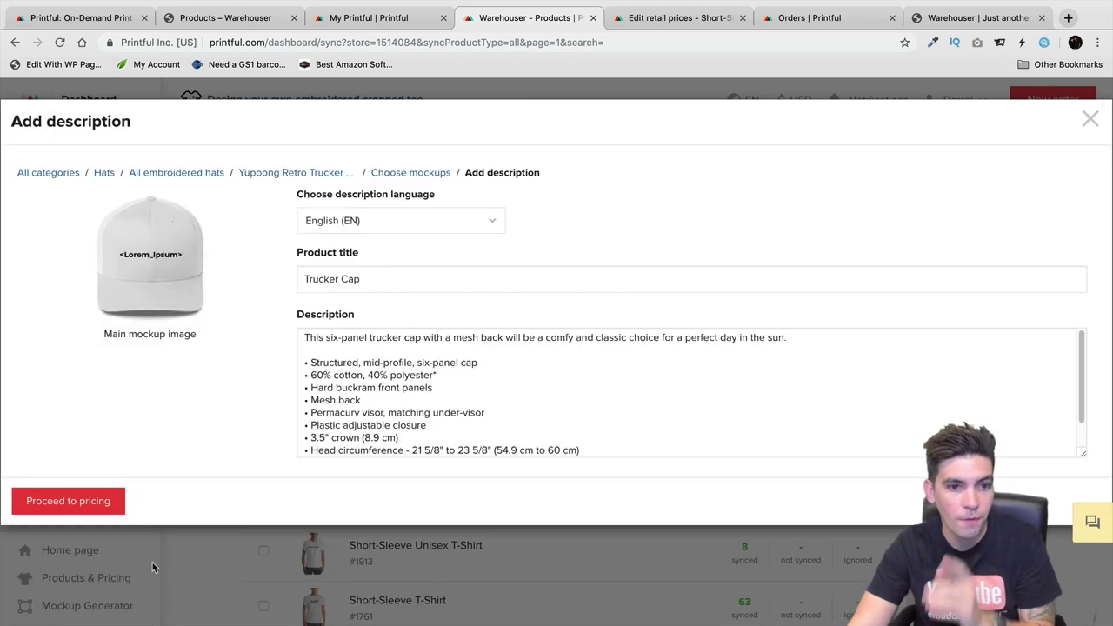
Step: Change the Trucker Cap's retail price from 19 to $25, giving $11.48 profit
double_click(408, 285)
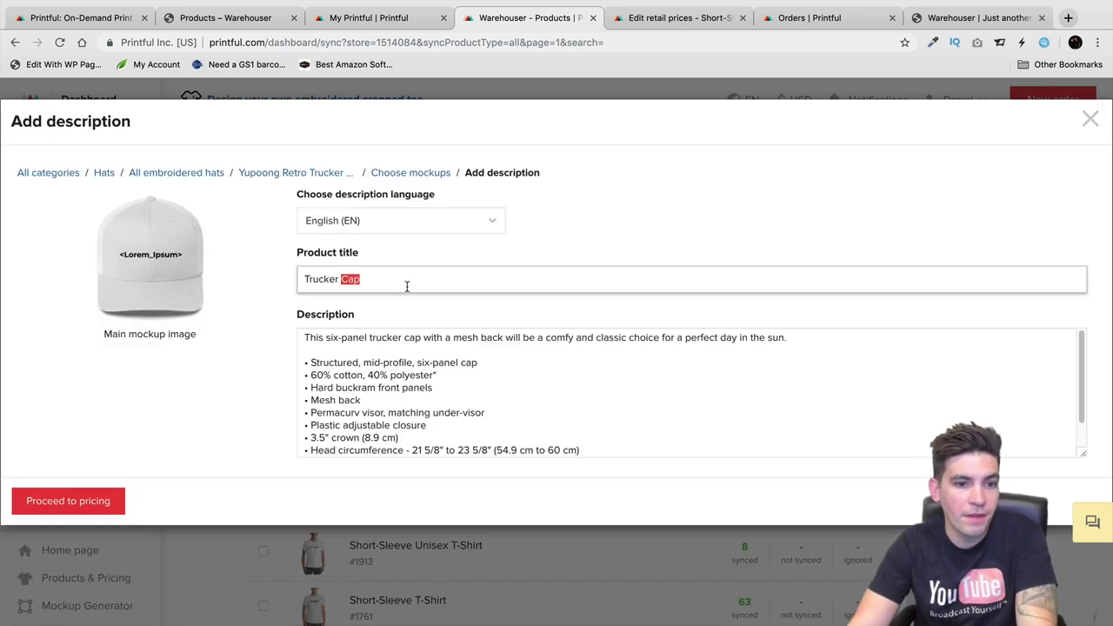
scroll(422, 357, down, 1)
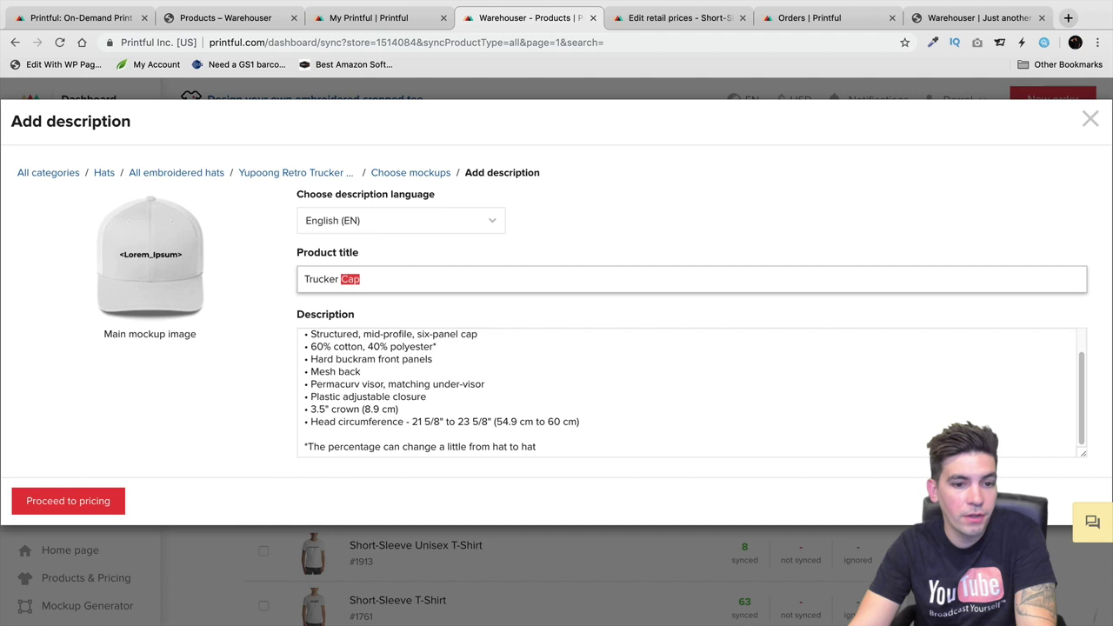
click(95, 500)
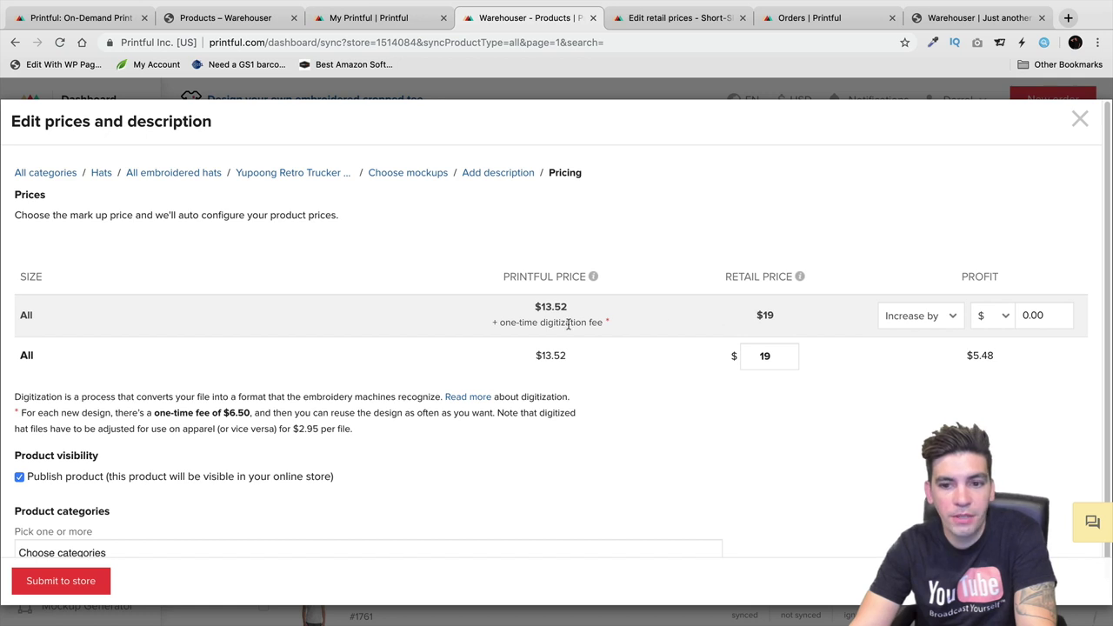
drag(535, 356, 641, 355)
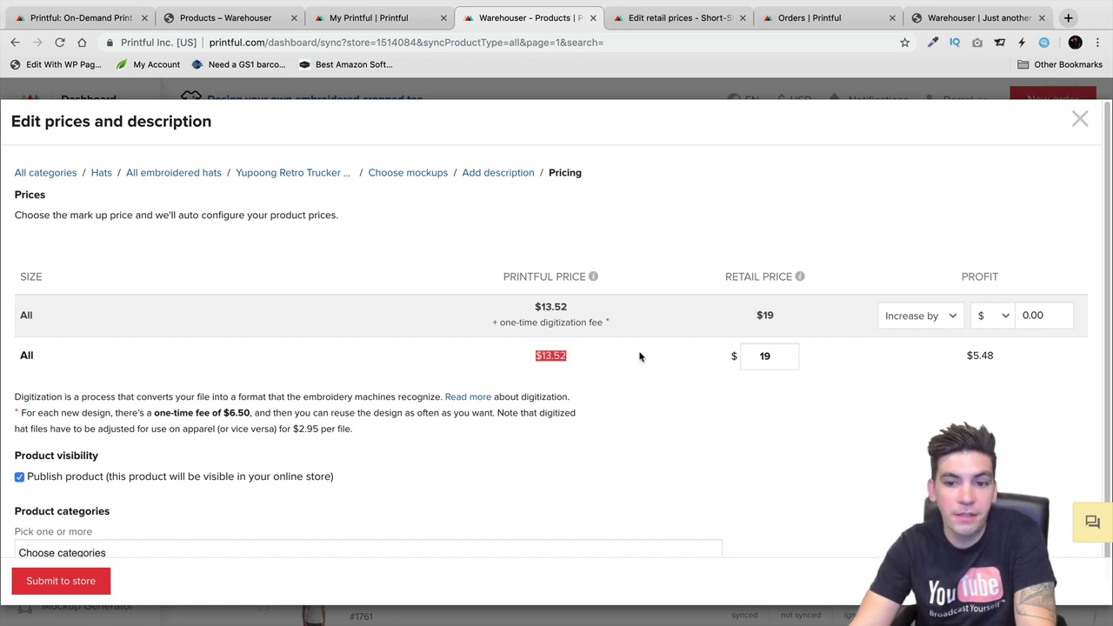
double_click(765, 356)
text(25)
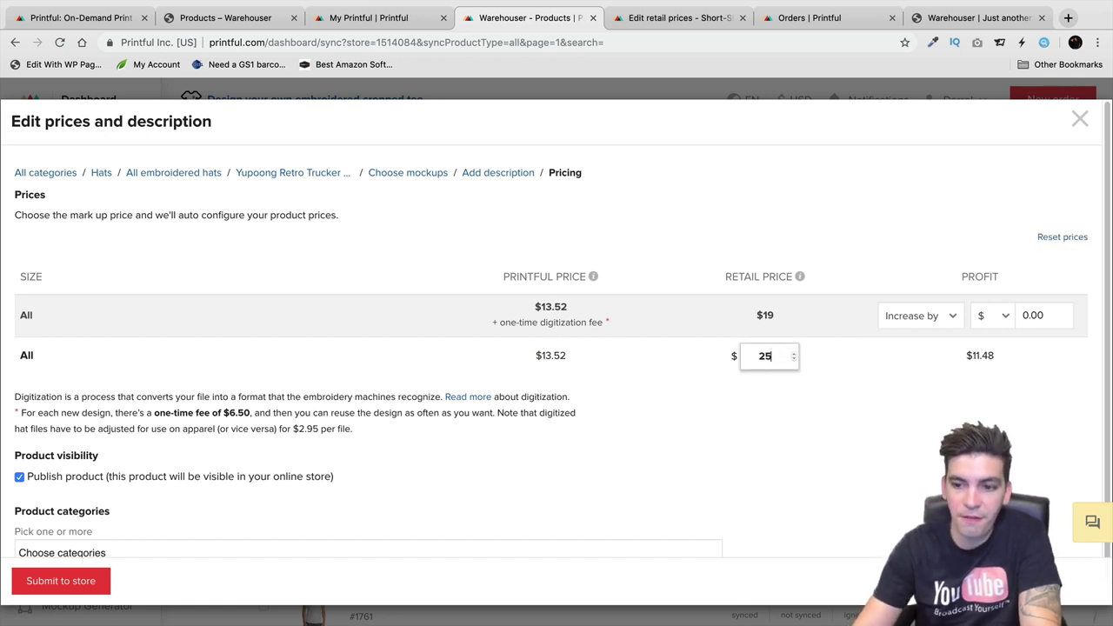
click(859, 365)
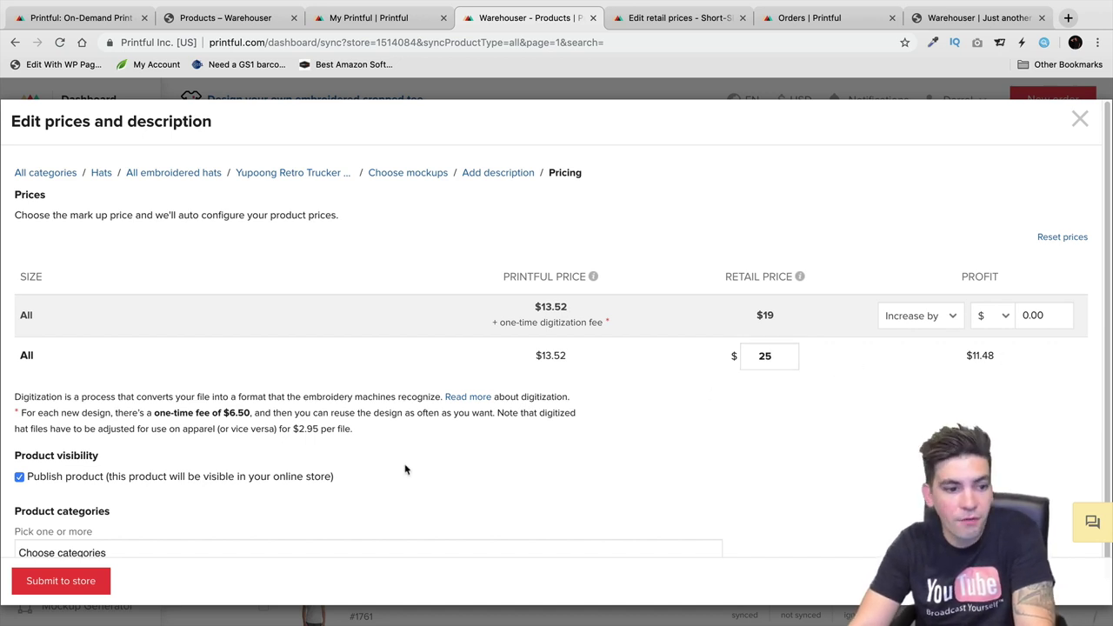
Step: Assign the cap to the glasses category
scroll(349, 458, down, 1)
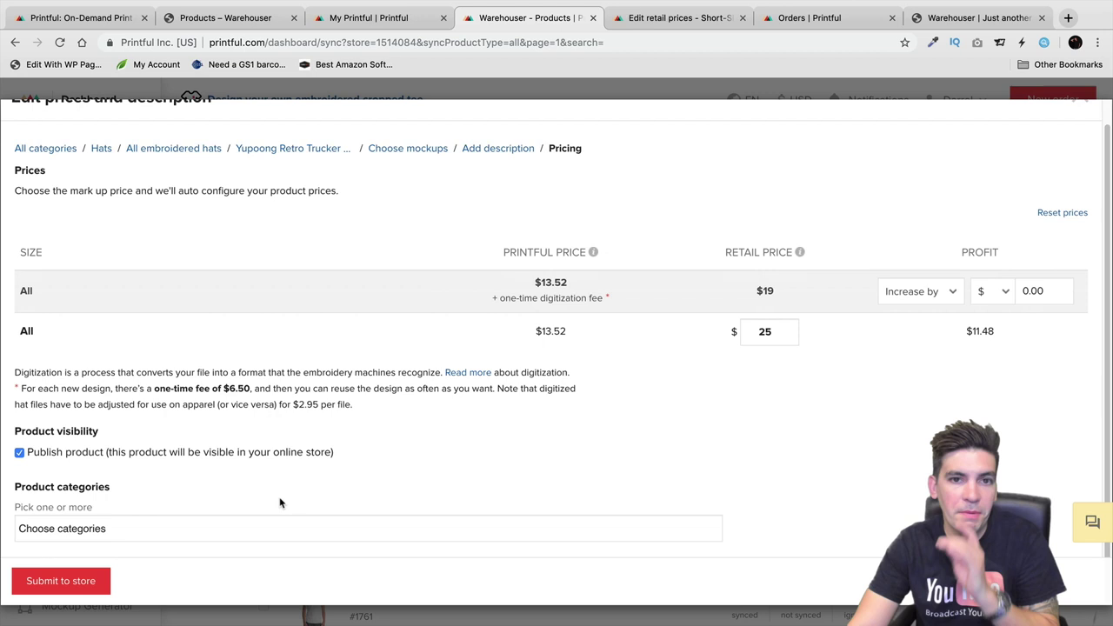
click(273, 518)
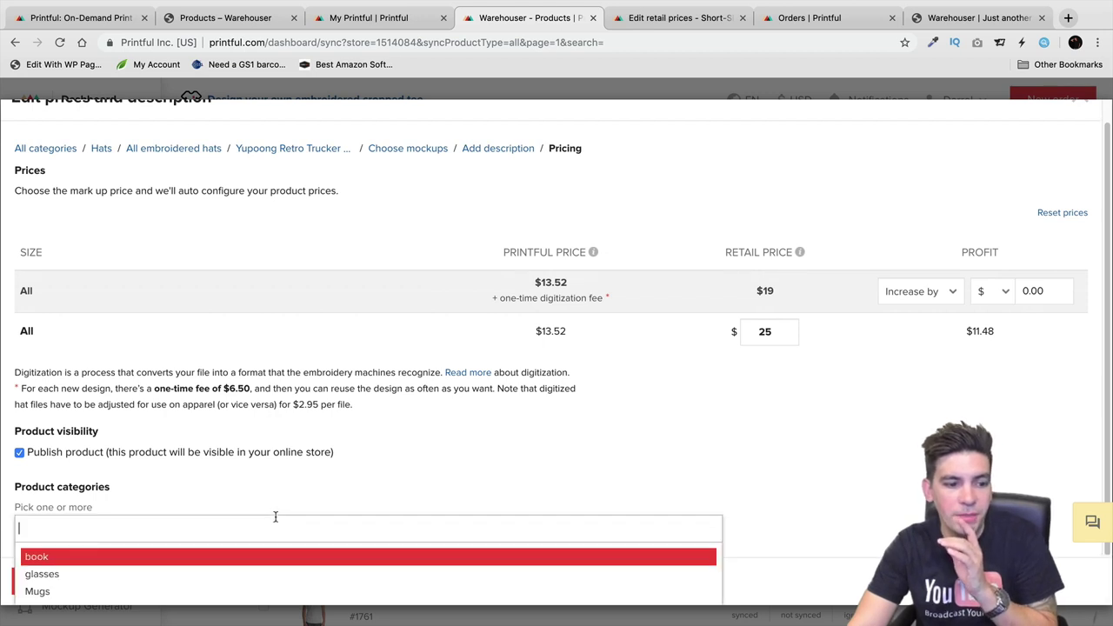
click(99, 576)
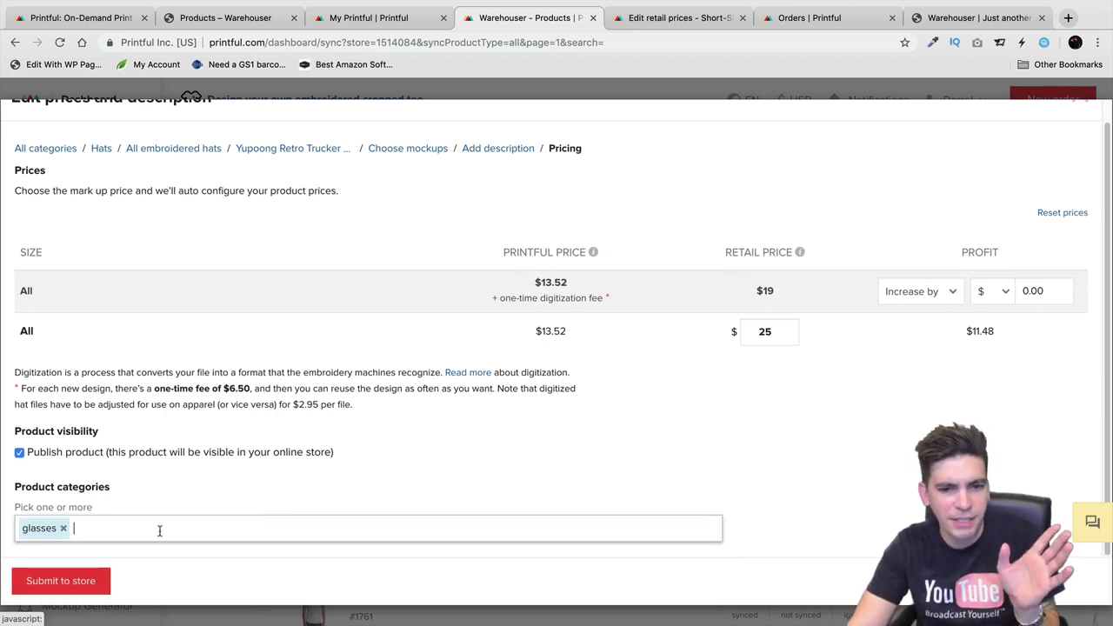
Step: Submit the Trucker Cap to Warehouser, watch it sync, then view the WooCommerce shop page
click(82, 582)
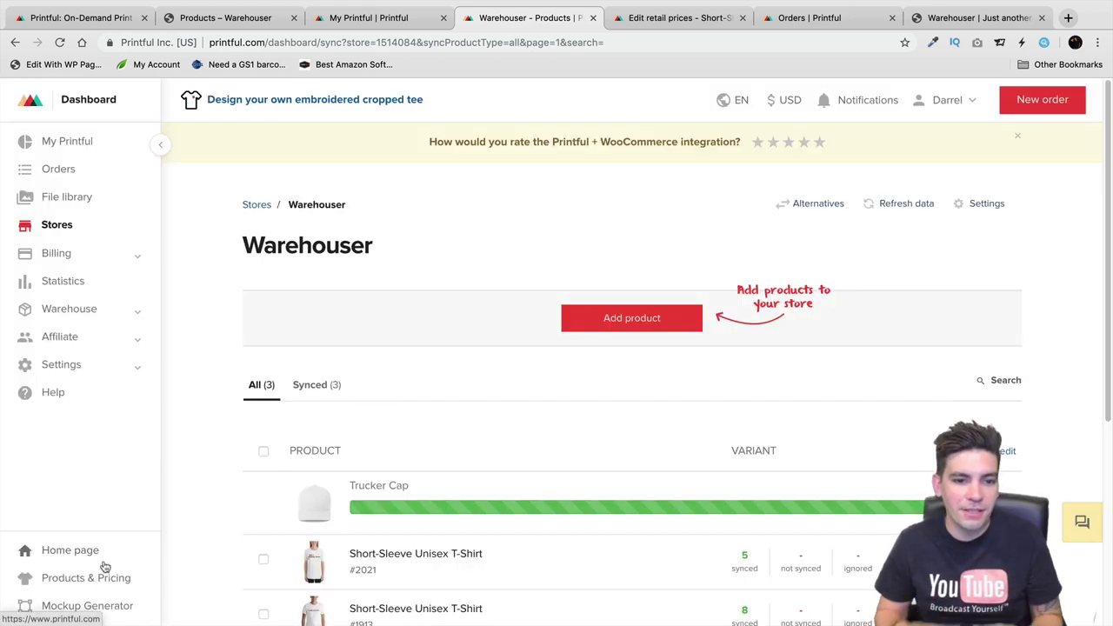
scroll(347, 449, down, 3)
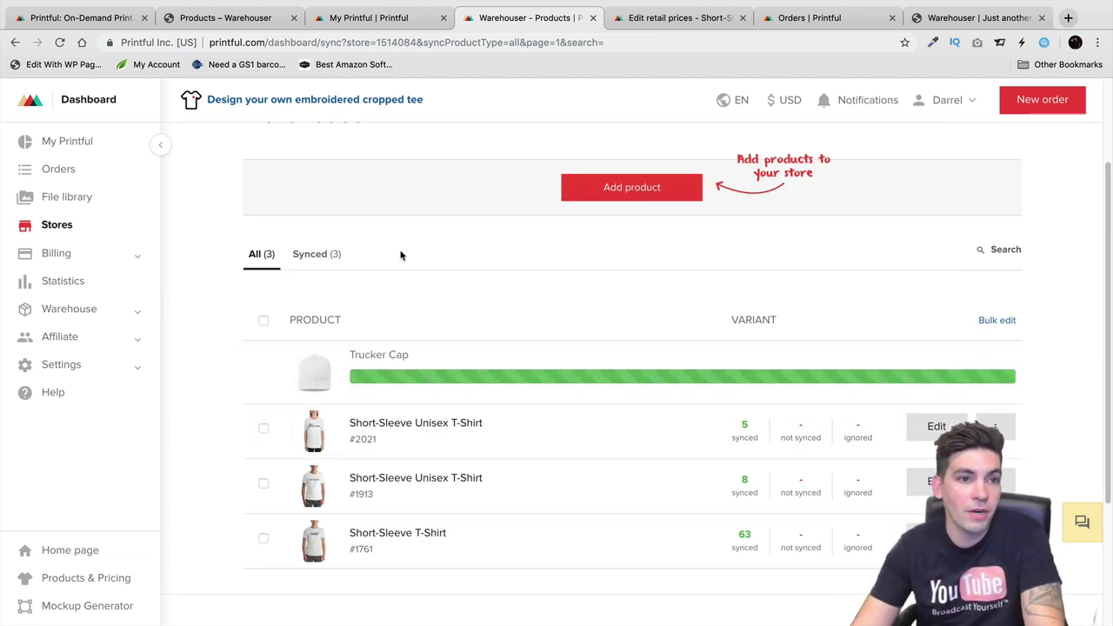
click(238, 20)
scroll(326, 295, down, 3)
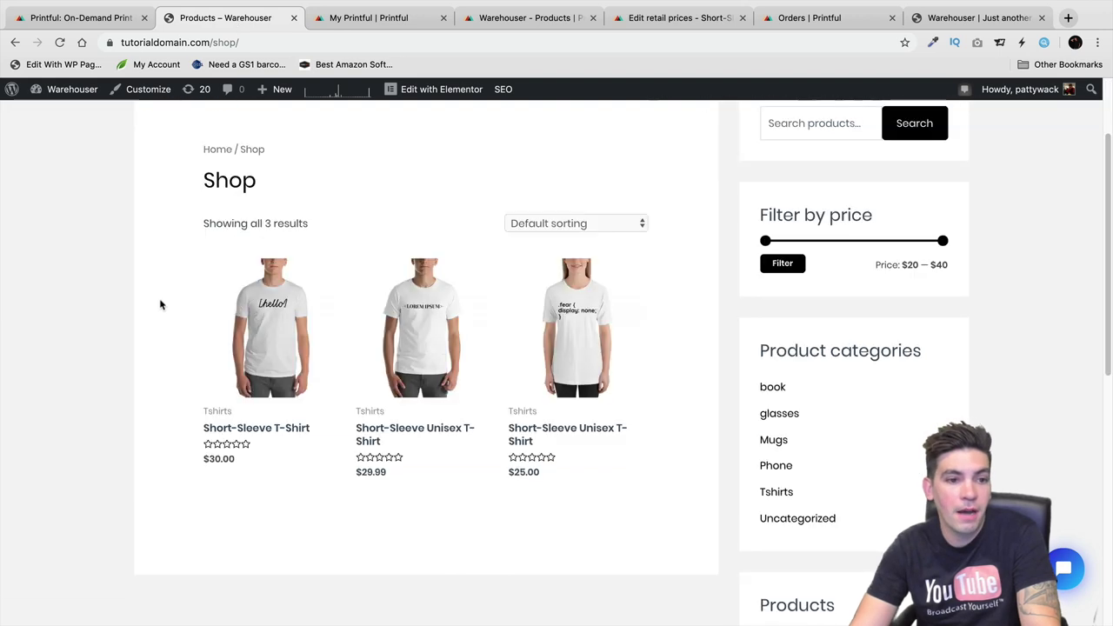
Step: Check Printful's sync list, then open the $30.00 Short-Sleeve T-Shirt's Edit product page
click(64, 44)
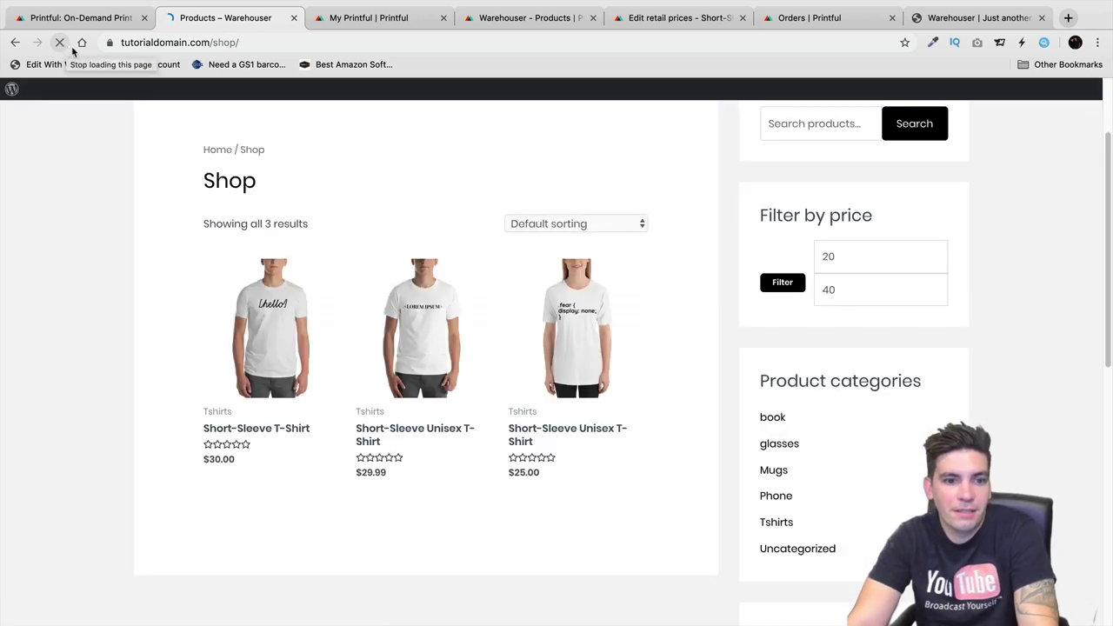
click(526, 18)
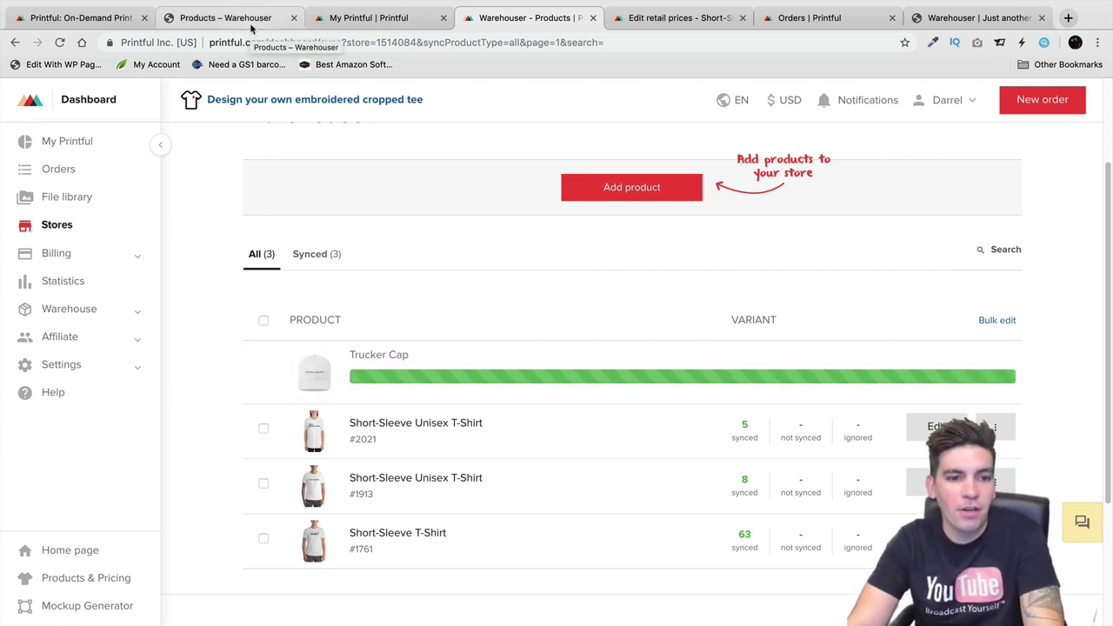
click(226, 19)
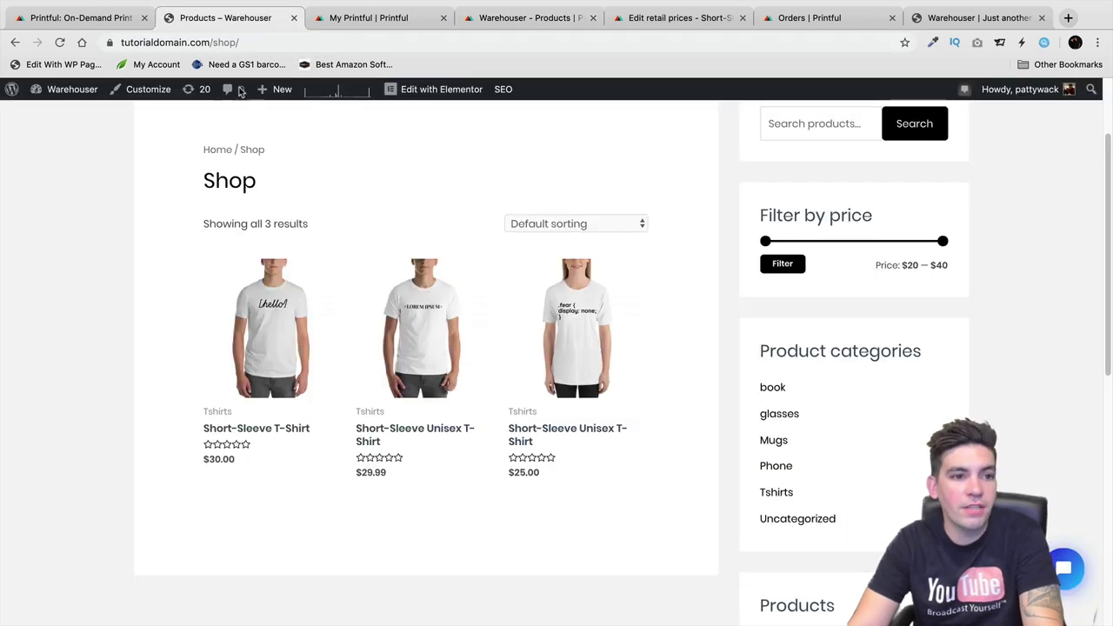
click(296, 328)
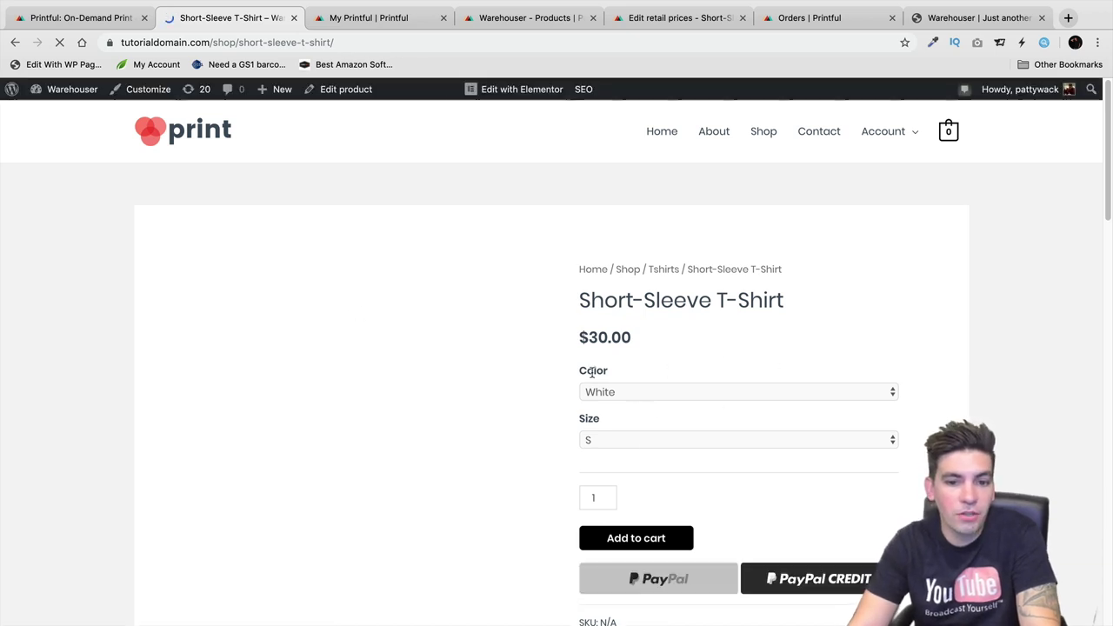
click(374, 19)
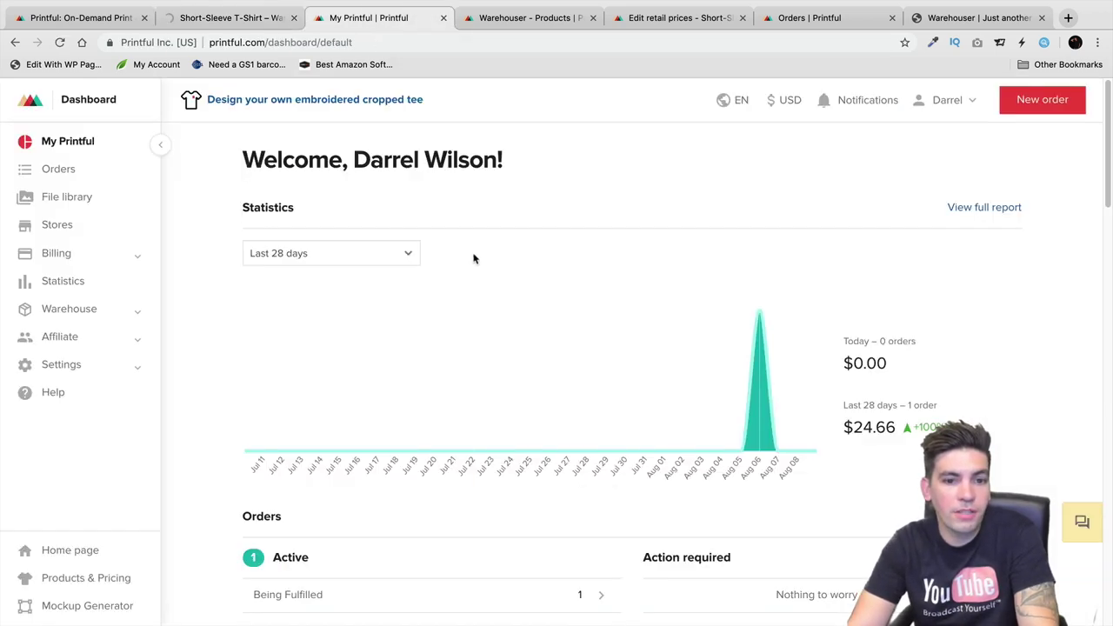
click(504, 20)
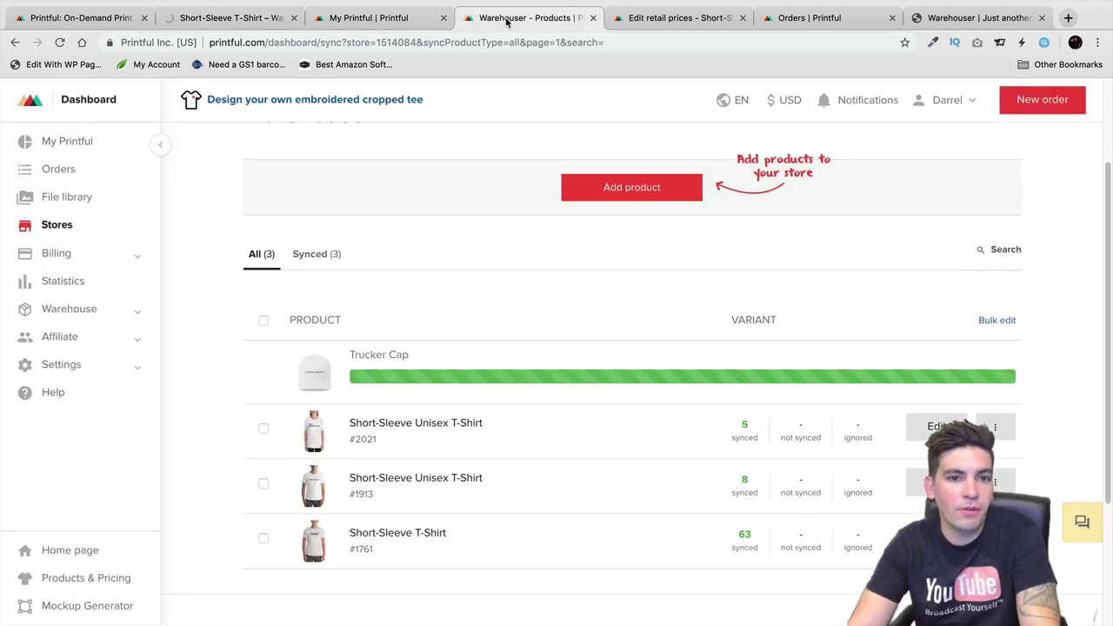
click(231, 18)
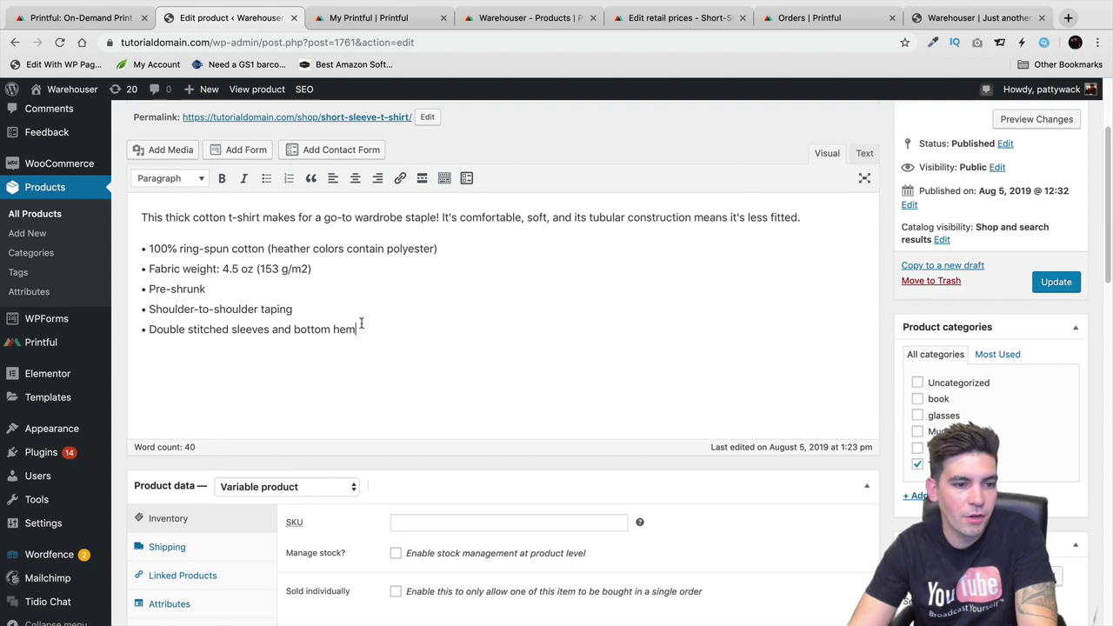
Step: Copy the four feature bullets, from fabric weight to double-stitched hem
drag(358, 329, 132, 273)
right_click(167, 277)
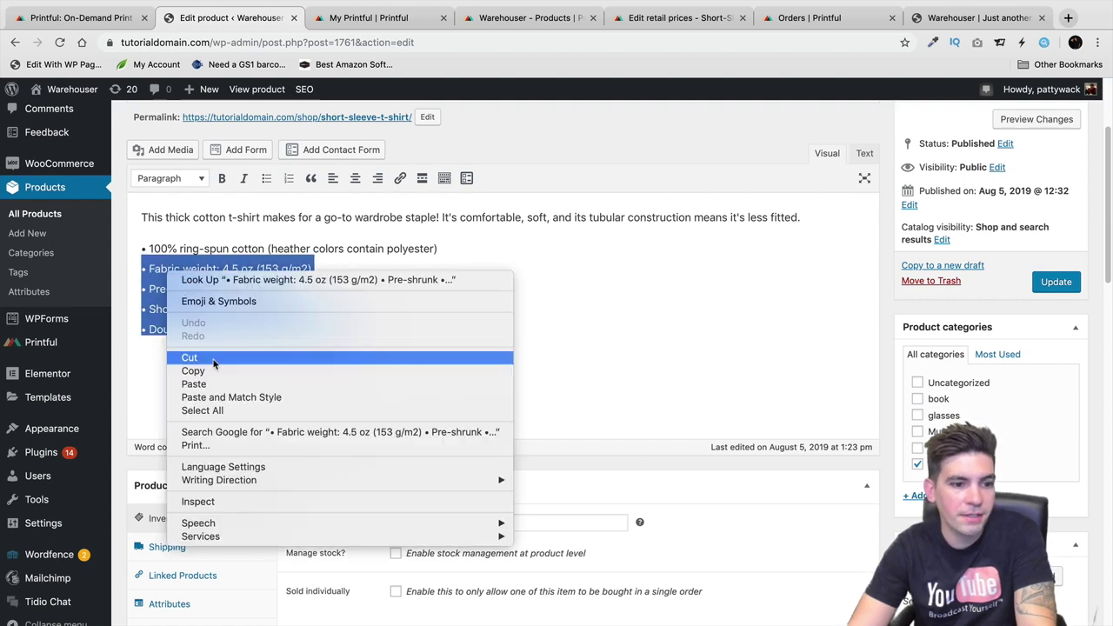
click(187, 368)
Step: Paste the bullets into the Product short description and update the product
scroll(329, 318, down, 6)
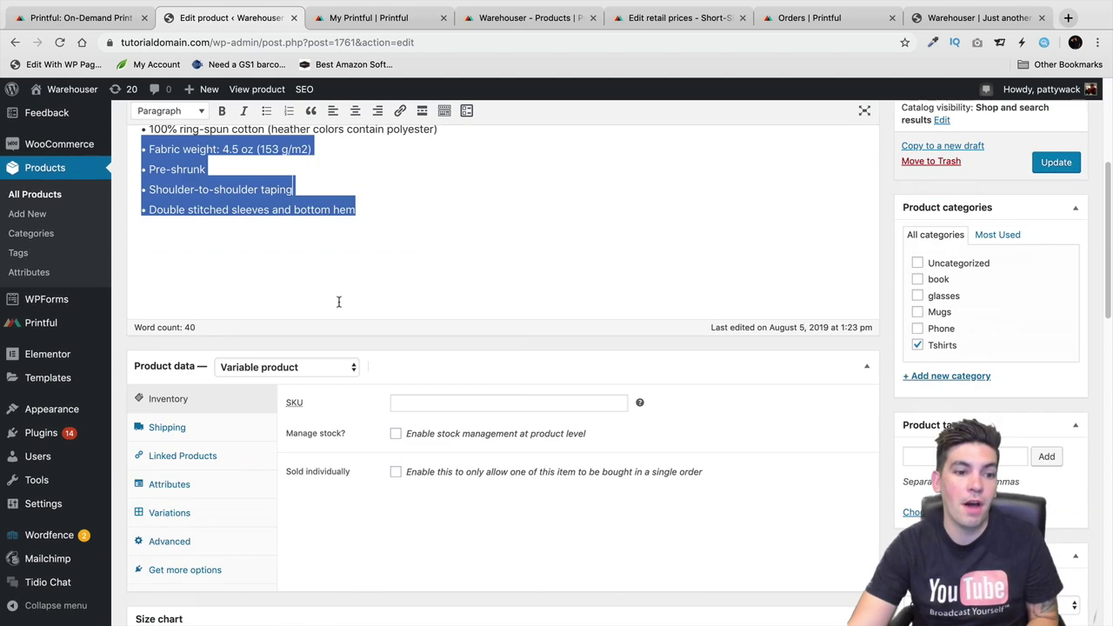
scroll(377, 505, down, 3)
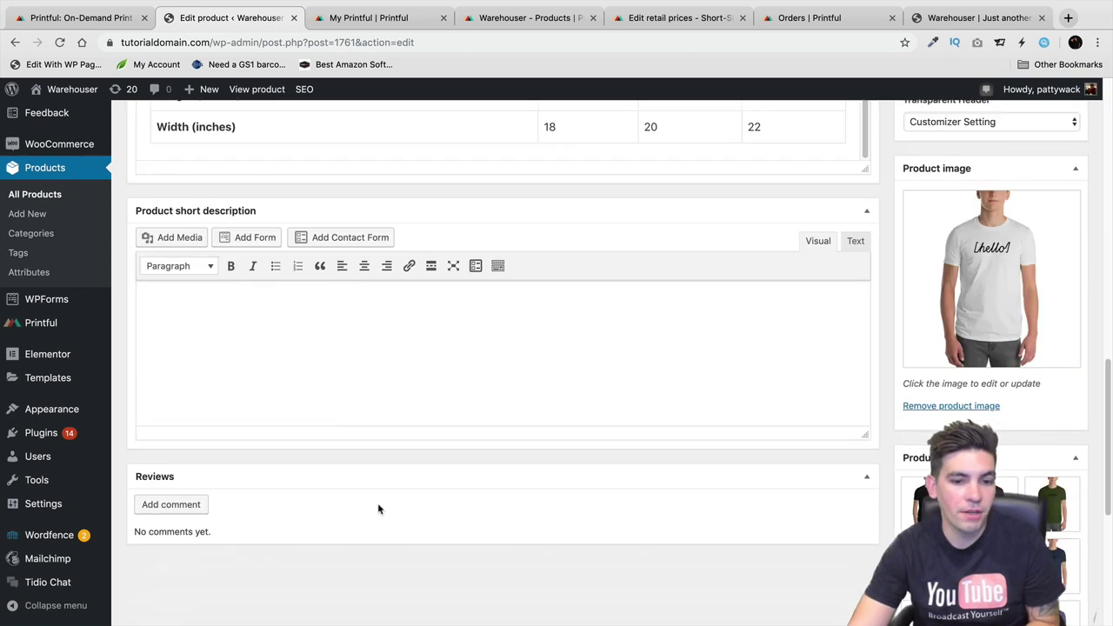
click(244, 351)
right_click(209, 344)
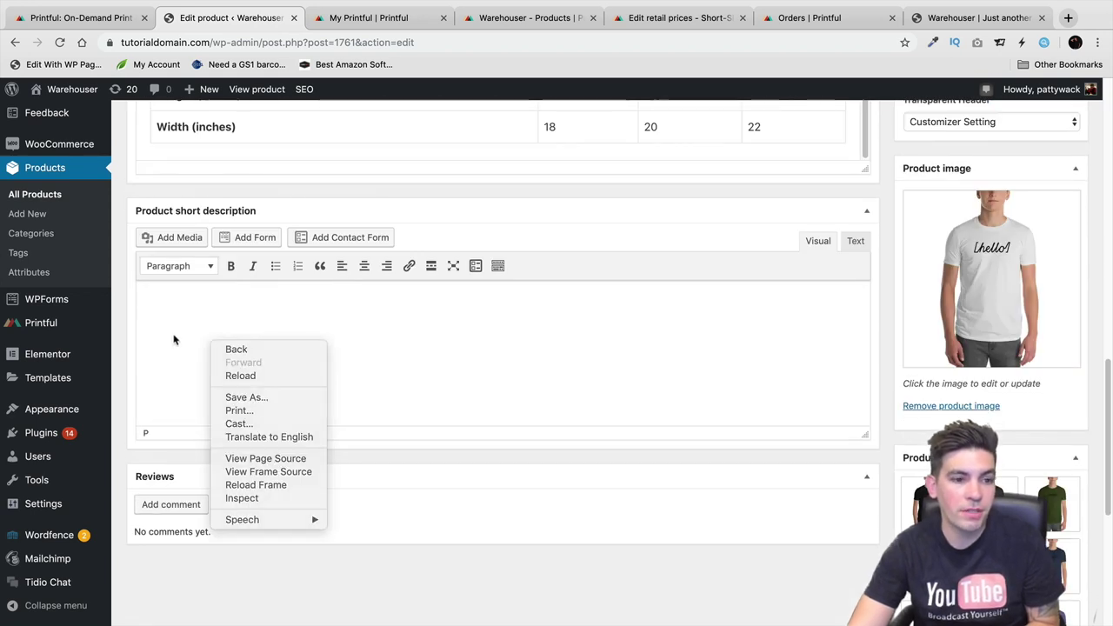
click(152, 300)
right_click(157, 302)
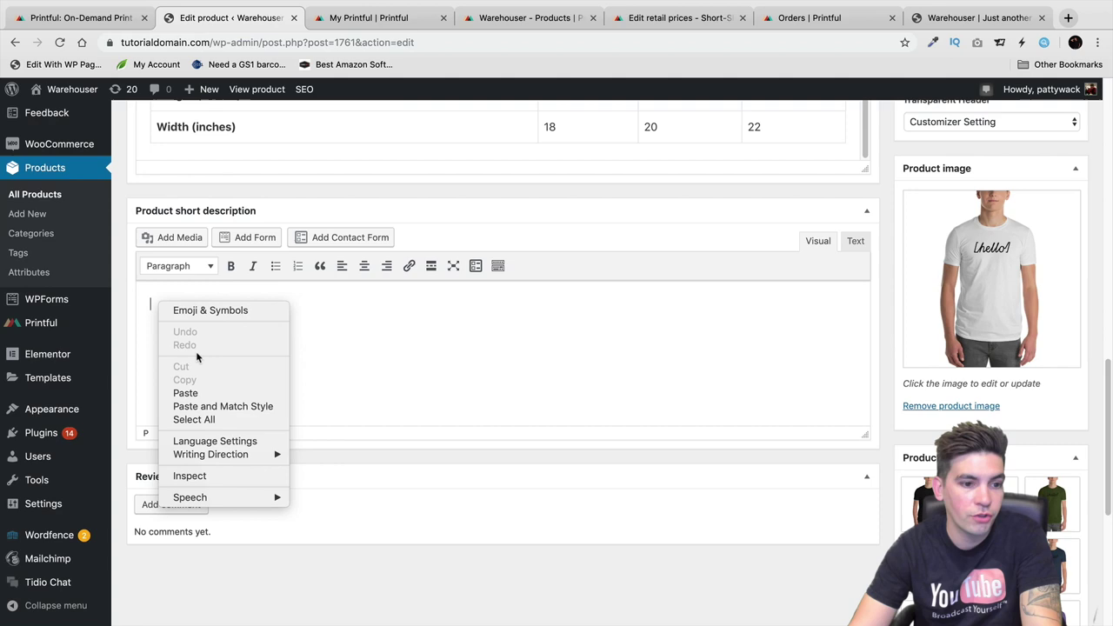
click(209, 393)
scroll(913, 417, up, 10)
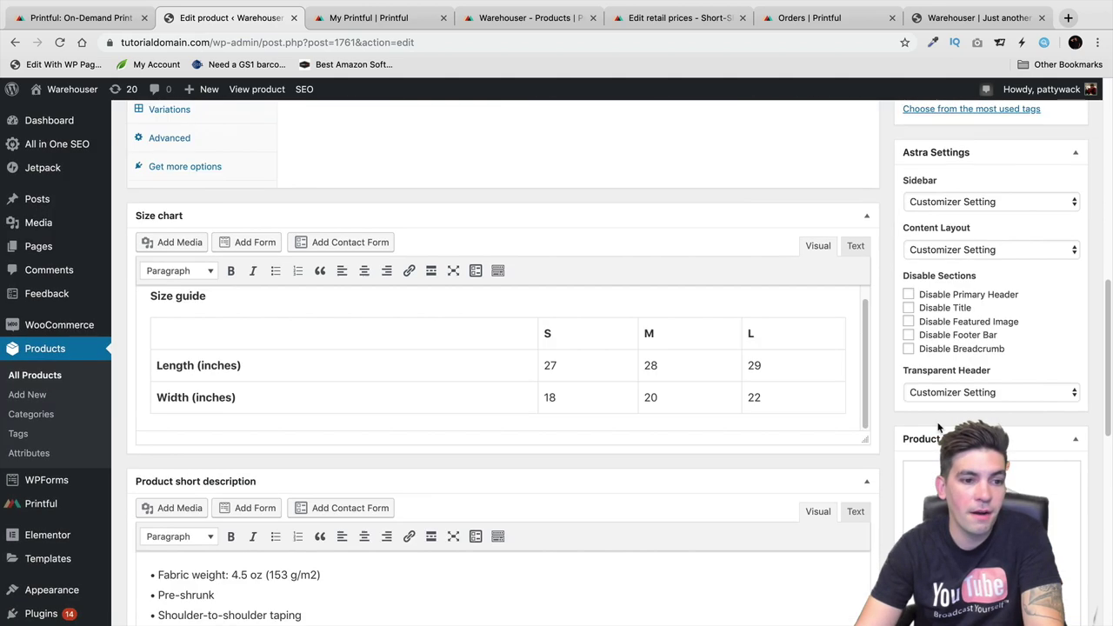
click(1057, 182)
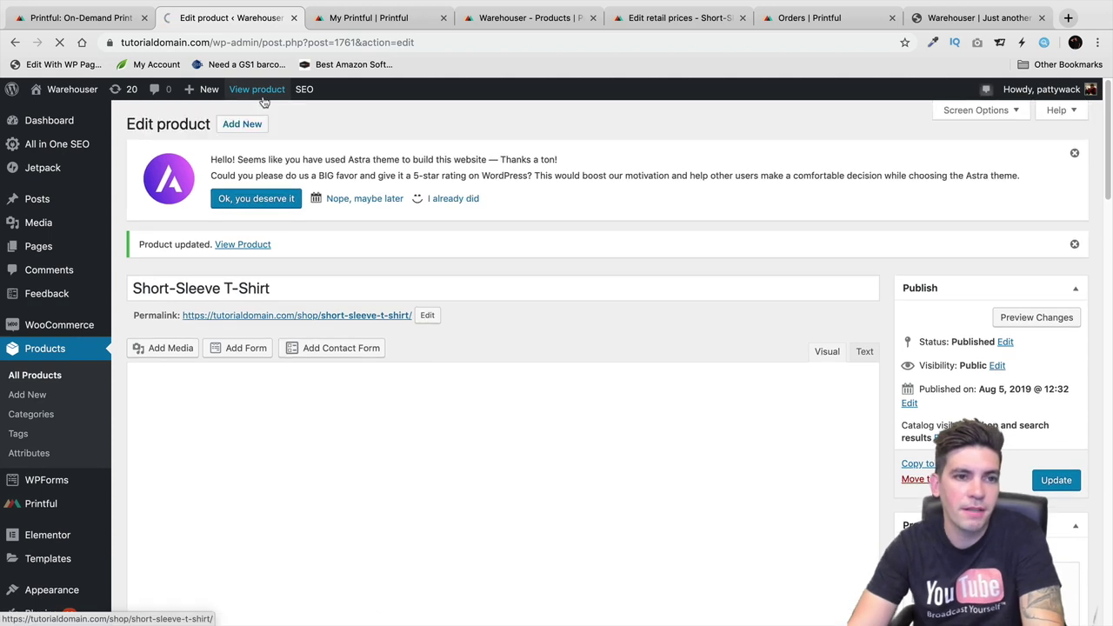
Step: View the updated T-shirt and Printful sync list, then open the $25.00 Trucker Cap listing
click(264, 100)
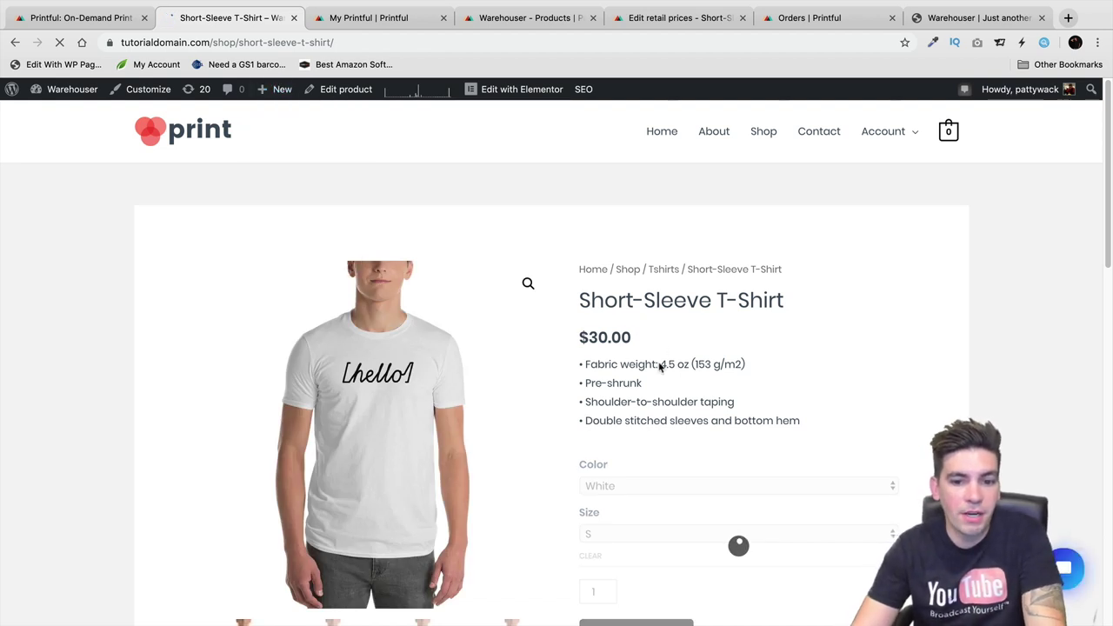
drag(584, 362, 799, 426)
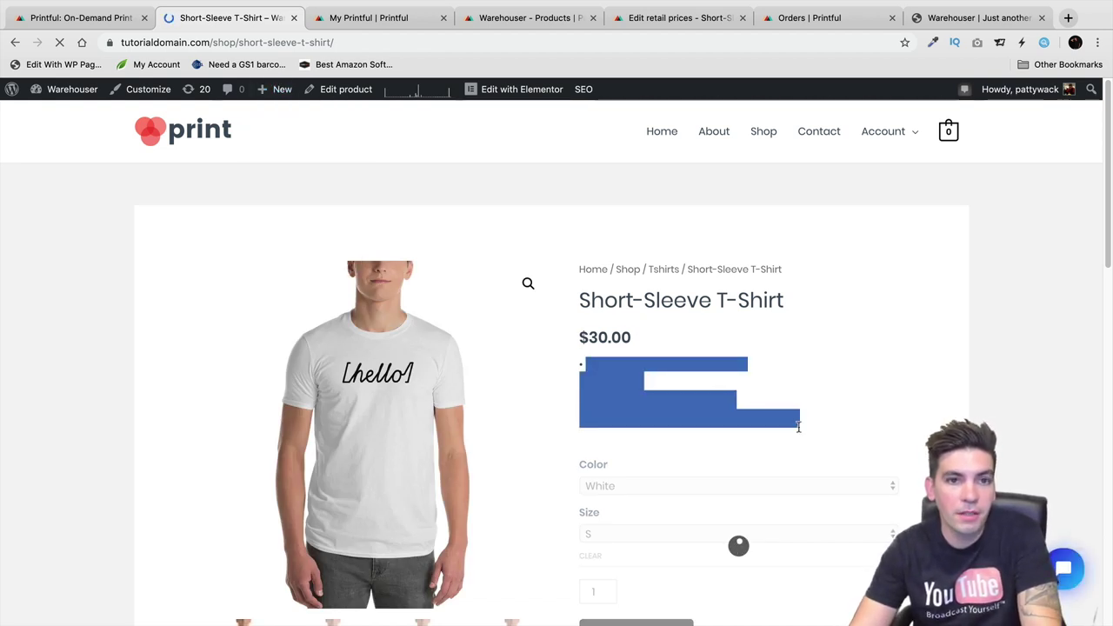
click(561, 18)
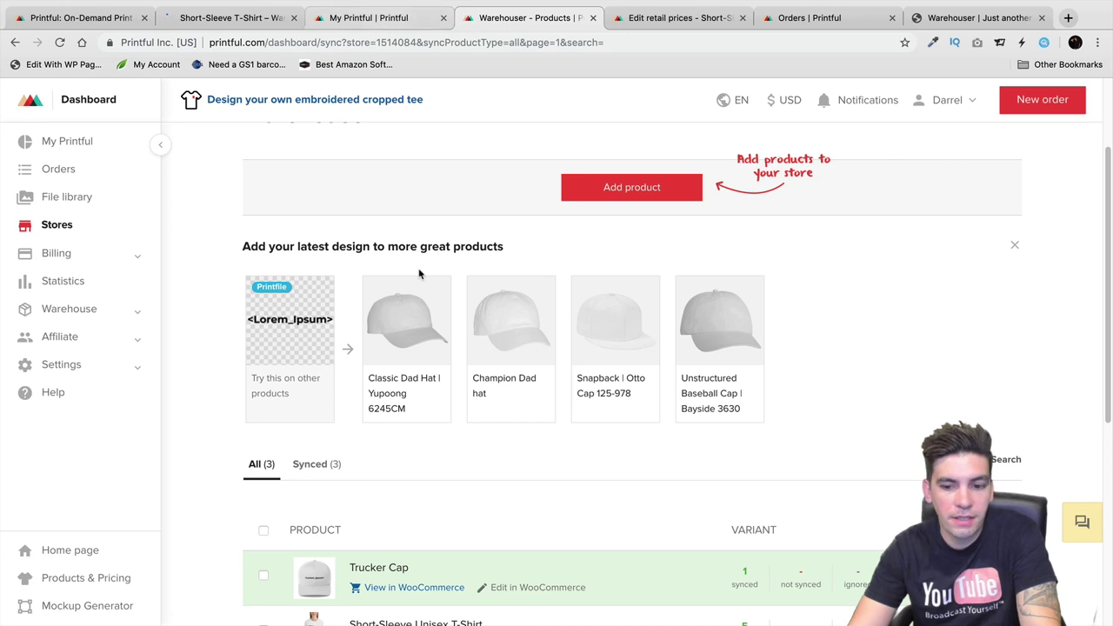
scroll(670, 477, down, 1)
scroll(745, 541, up, 2)
click(231, 17)
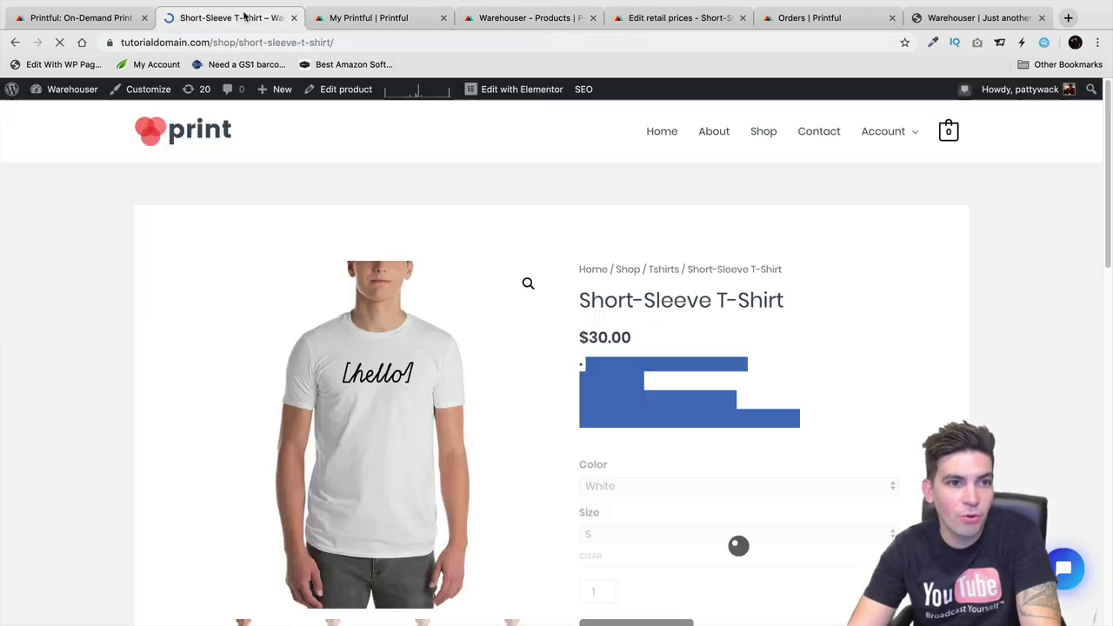
click(745, 136)
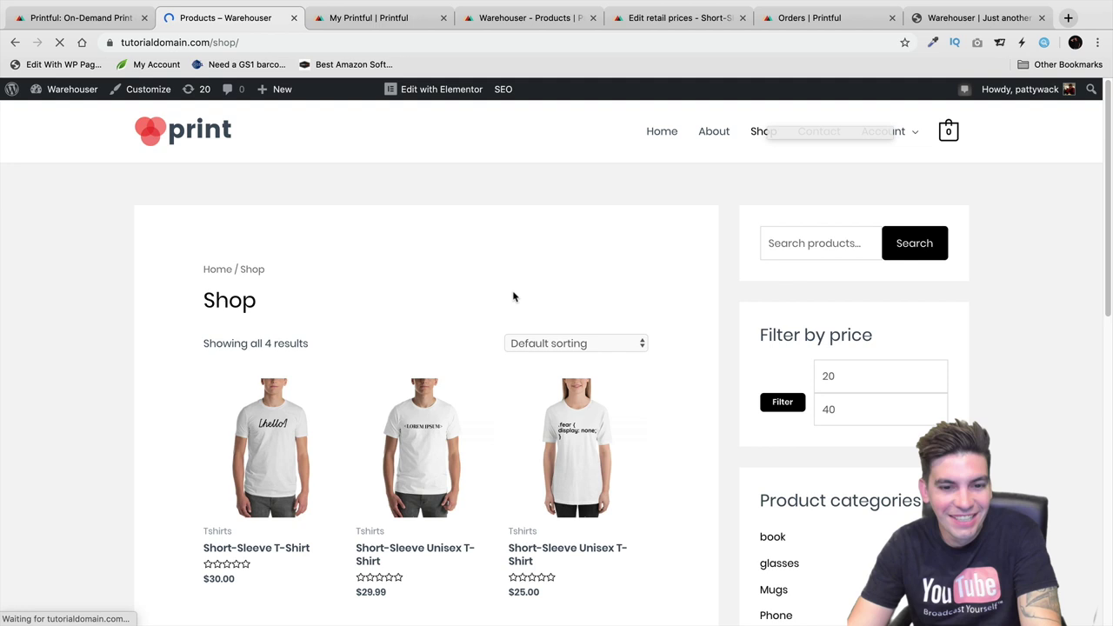
scroll(513, 297, down, 5)
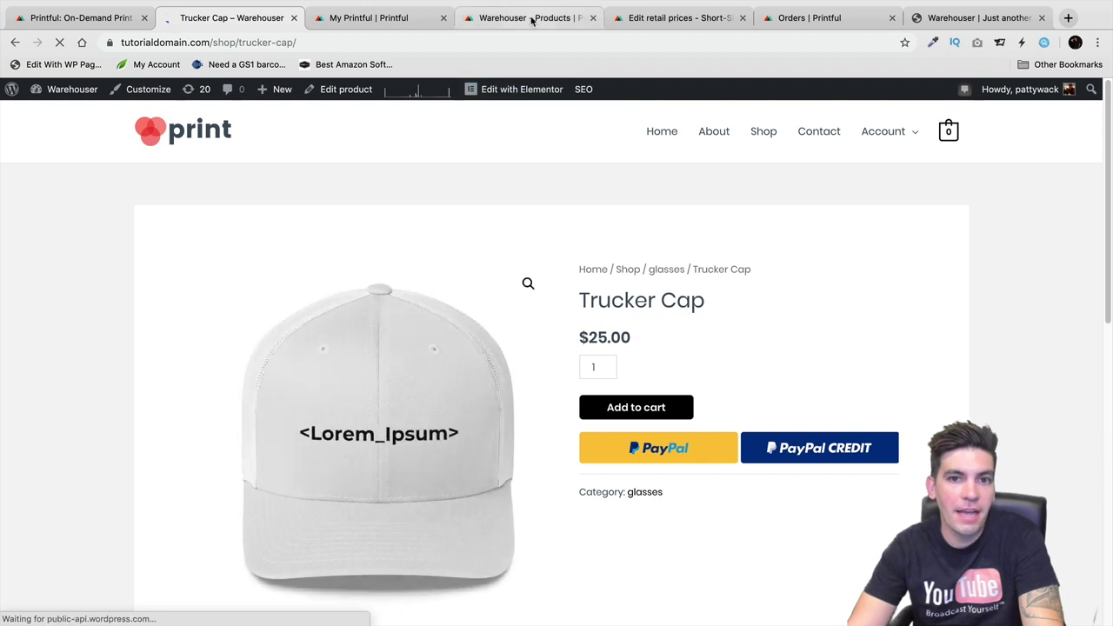
Step: Move through the Printful tabs and open the Warehouse inventory page from the dashboard sidebar
click(648, 19)
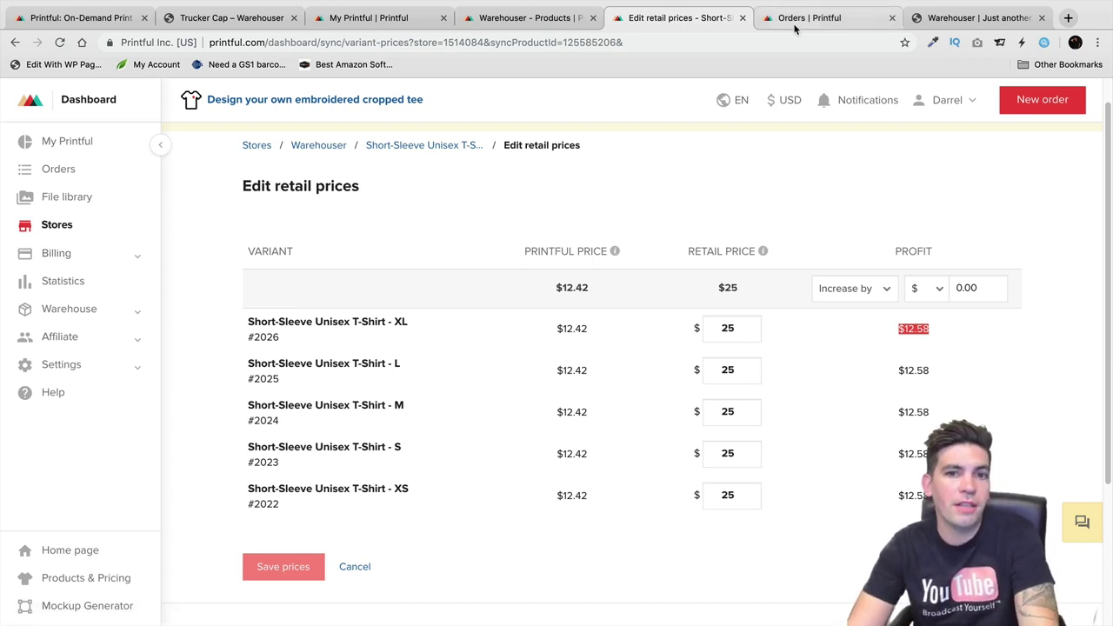
click(100, 19)
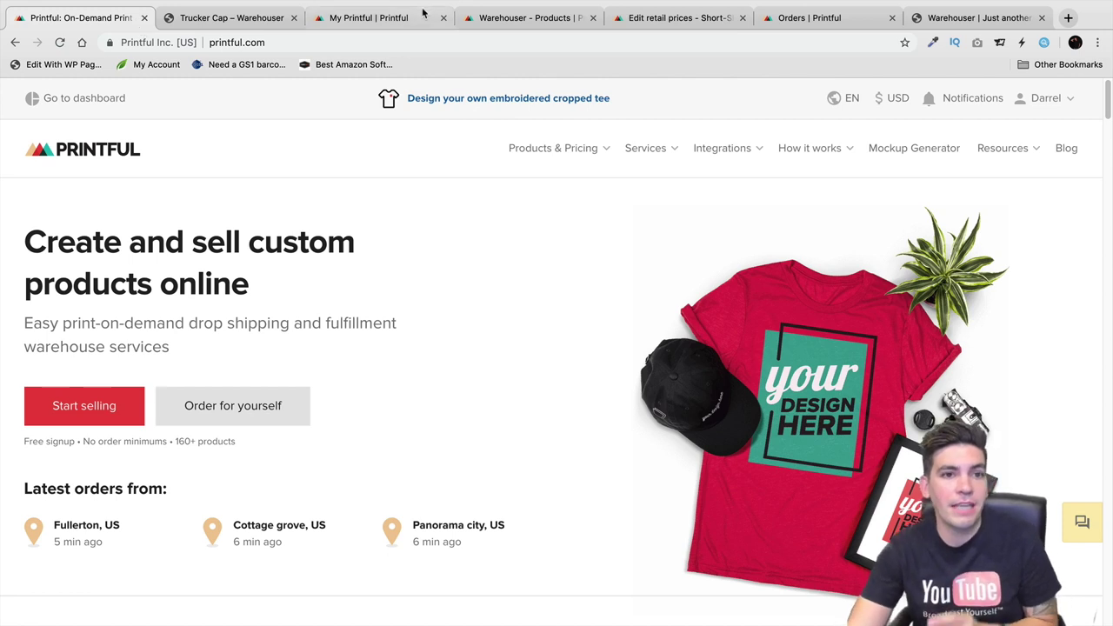
click(487, 19)
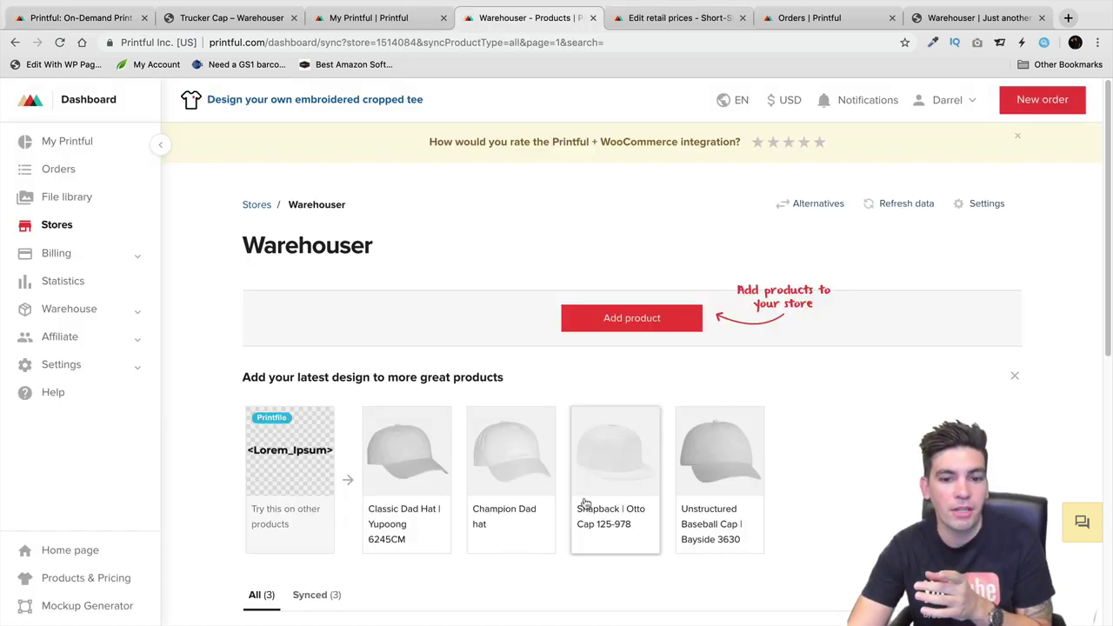
click(667, 19)
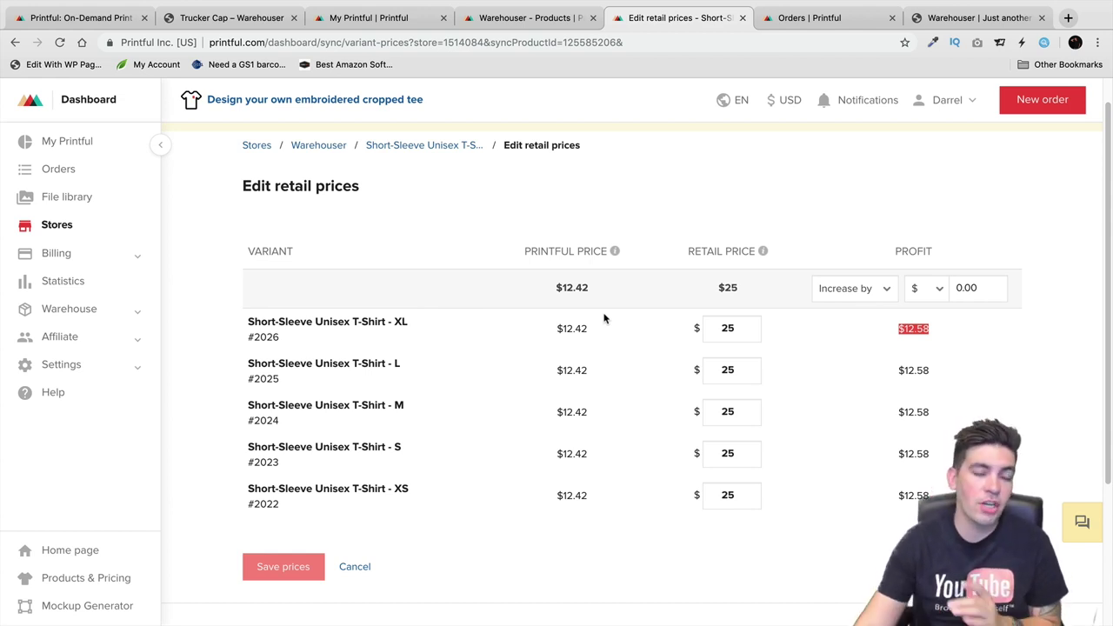
click(102, 316)
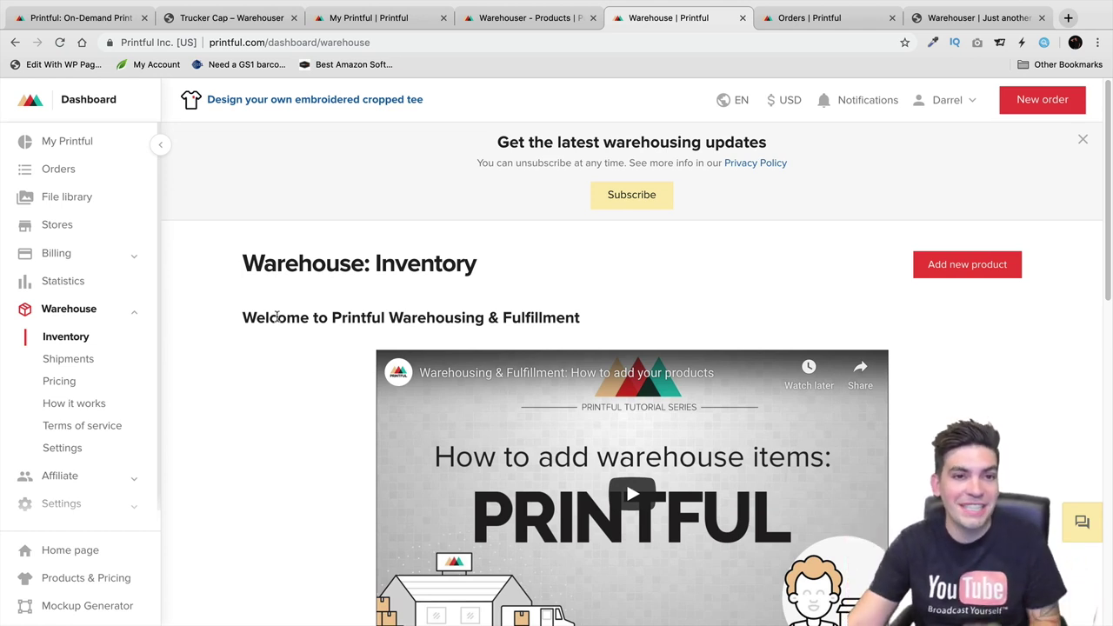
Step: Bring up the Warehouser store's WordPress homepage headlined 'We Print What You Want!'
click(218, 18)
click(386, 21)
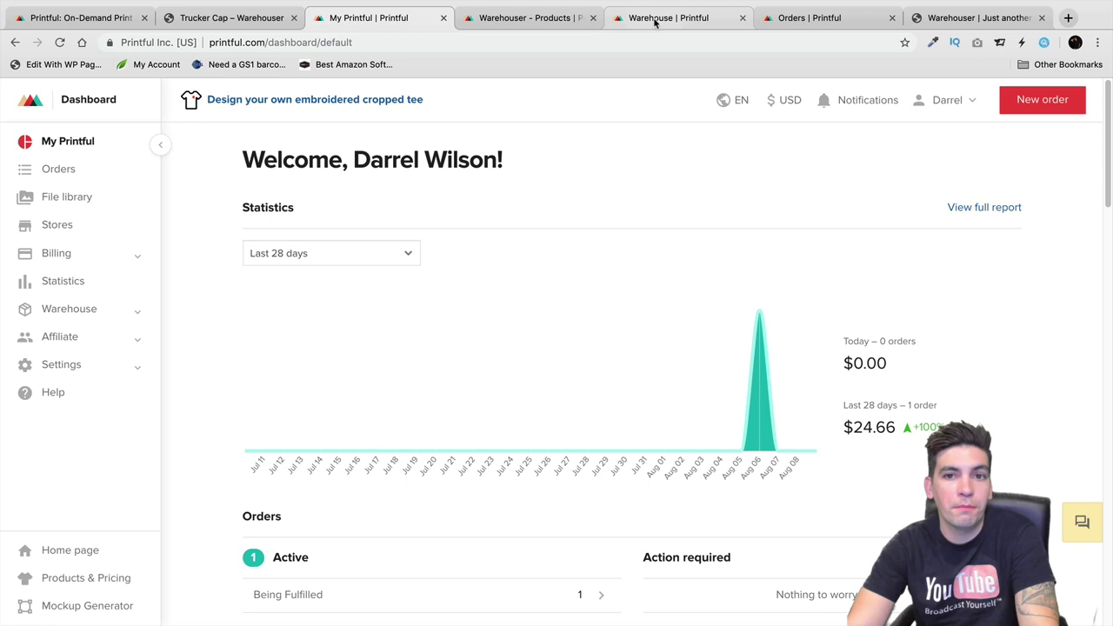
click(966, 24)
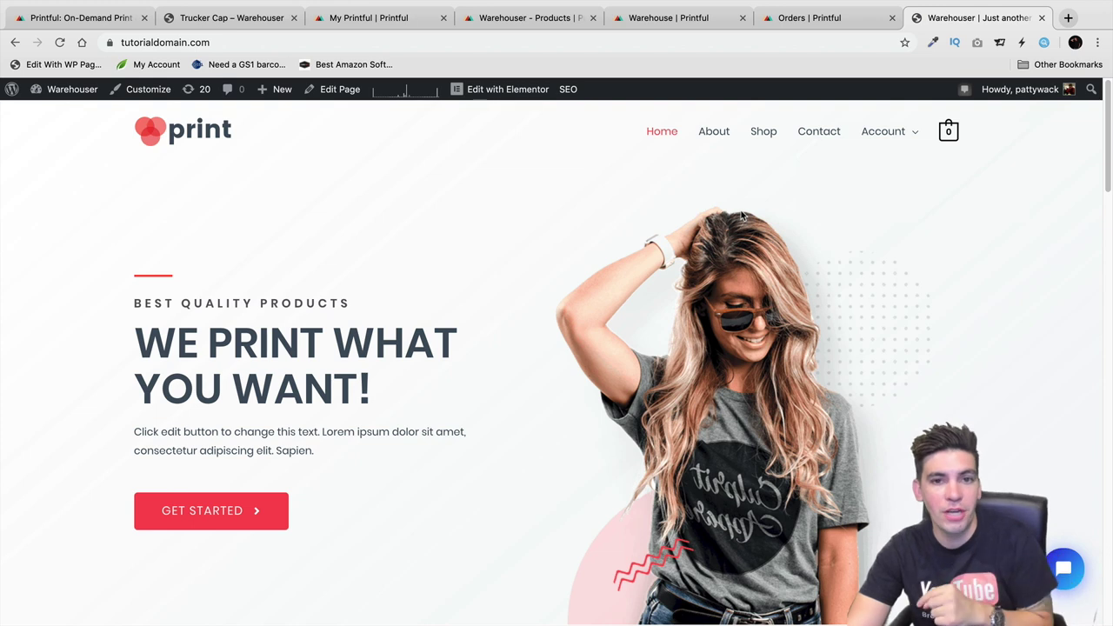
click(558, 24)
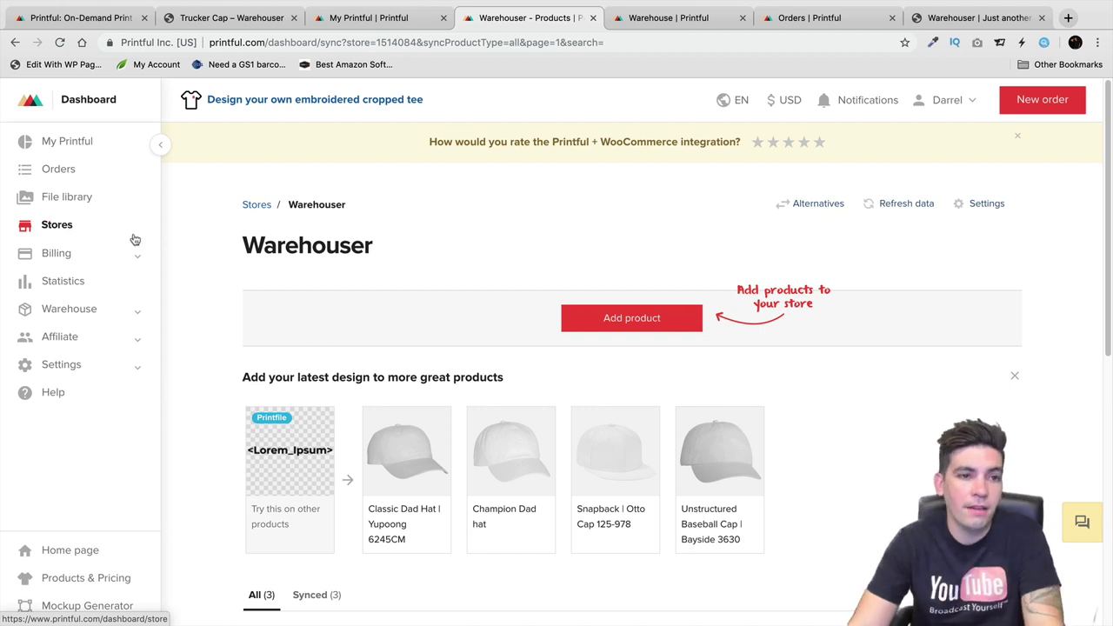
click(948, 17)
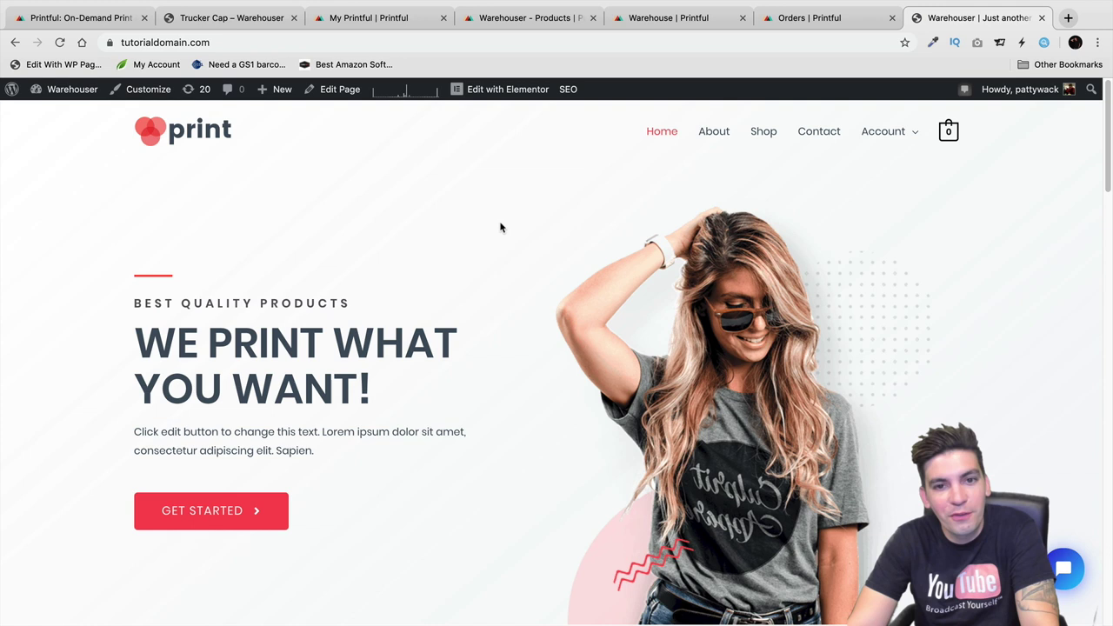